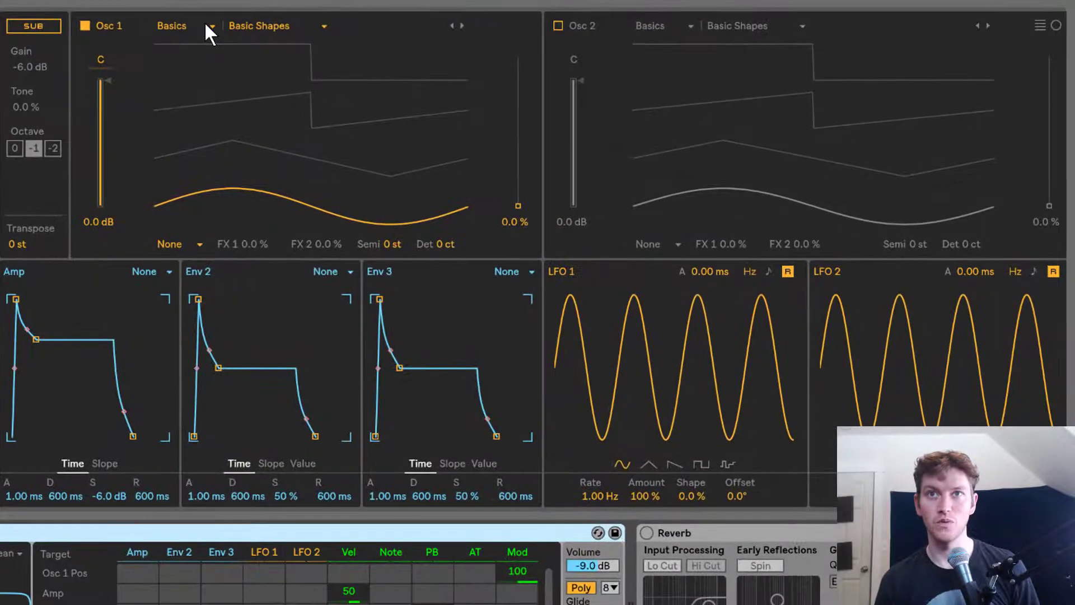
# - Load the Retro wavetable Resonant 2 into oscillator 1 and raise its wavetable position to about 7.1 %
pyautogui.click(448, 69)
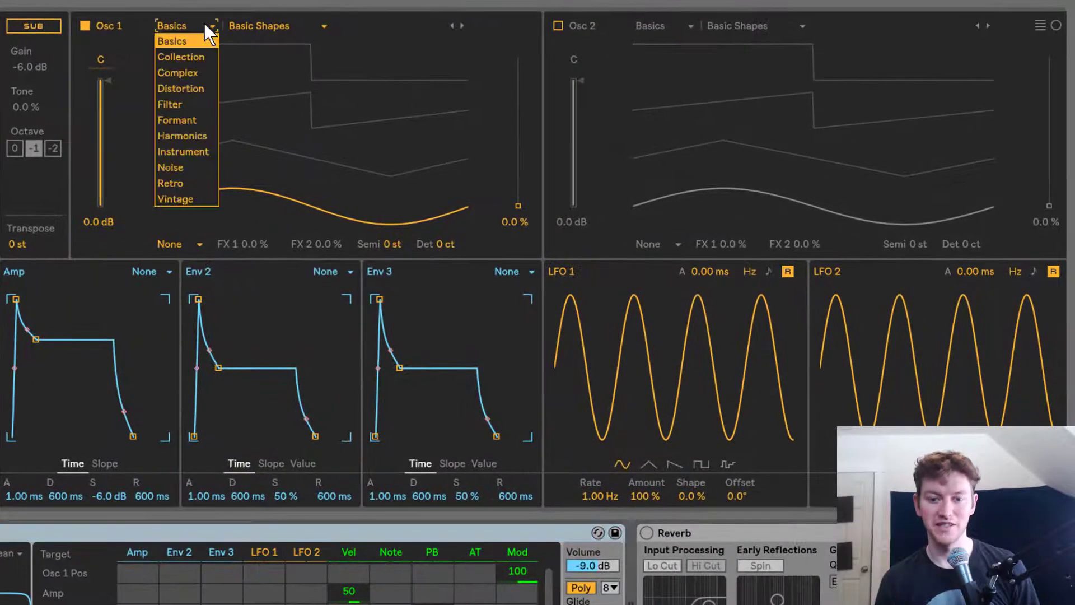
pyautogui.click(187, 181)
pyautogui.click(274, 24)
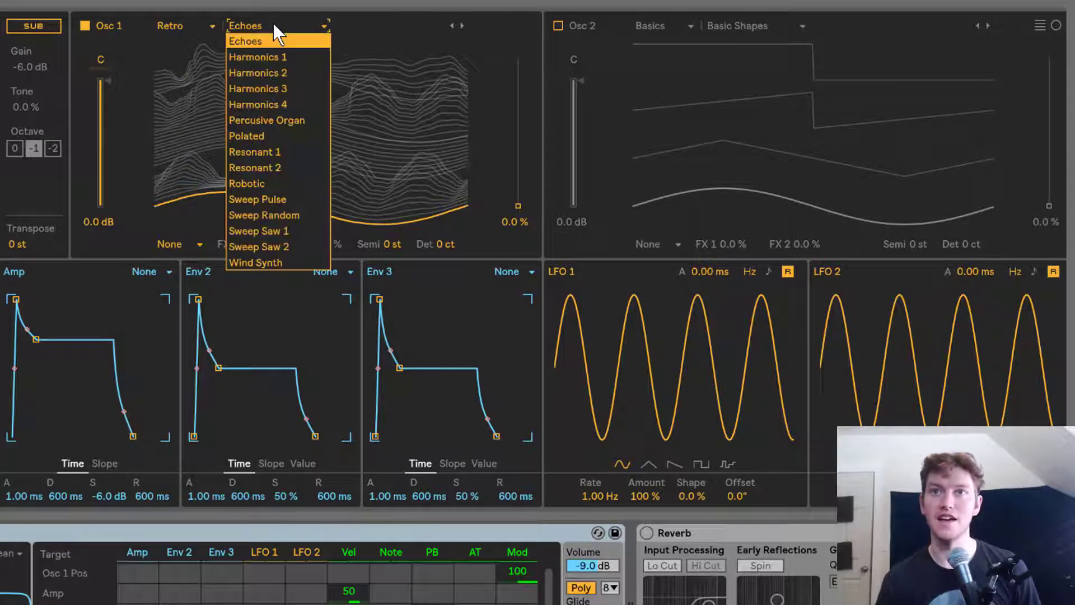
pyautogui.click(290, 169)
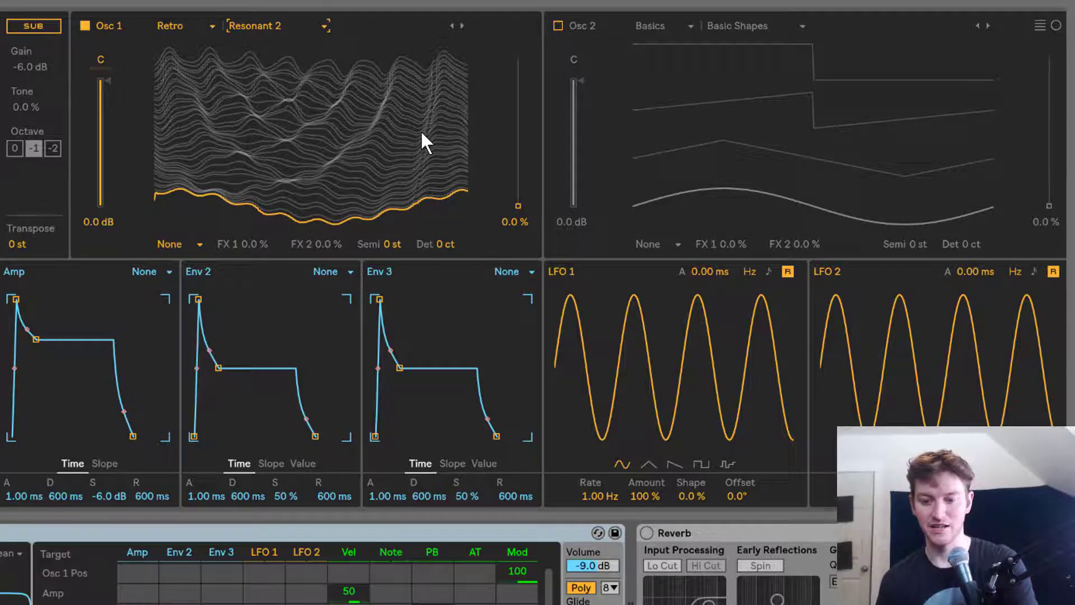
pyautogui.moveTo(518, 206)
pyautogui.mouseDown()
pyautogui.moveTo(518, 85)
pyautogui.moveTo(518, 196)
pyautogui.mouseUp()
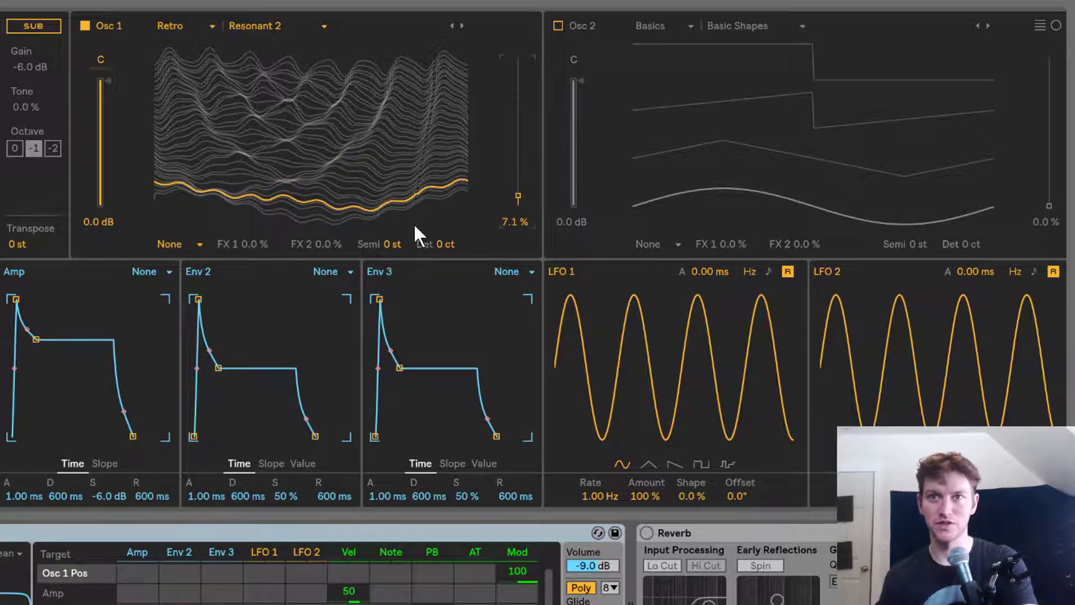
# - Give oscillator 1 the Modern effect with Warp at about 7.8 %, and return its wavetable position to 0 %
pyautogui.click(178, 243)
pyautogui.click(176, 304)
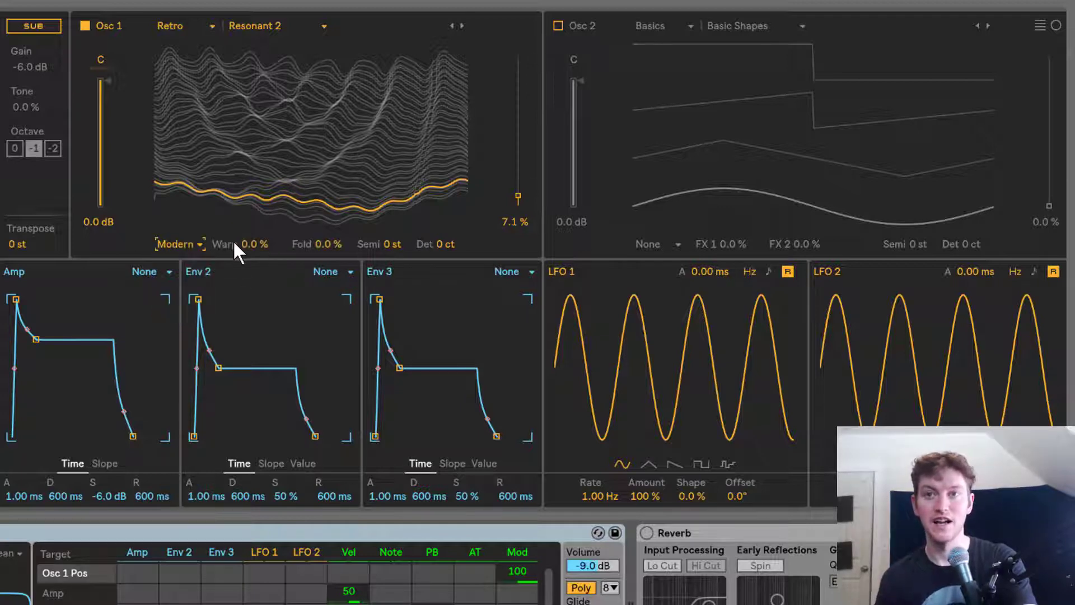
pyautogui.moveTo(240, 246)
pyautogui.mouseDown()
pyautogui.moveTo(240, 221)
pyautogui.moveTo(240, 233)
pyautogui.mouseUp()
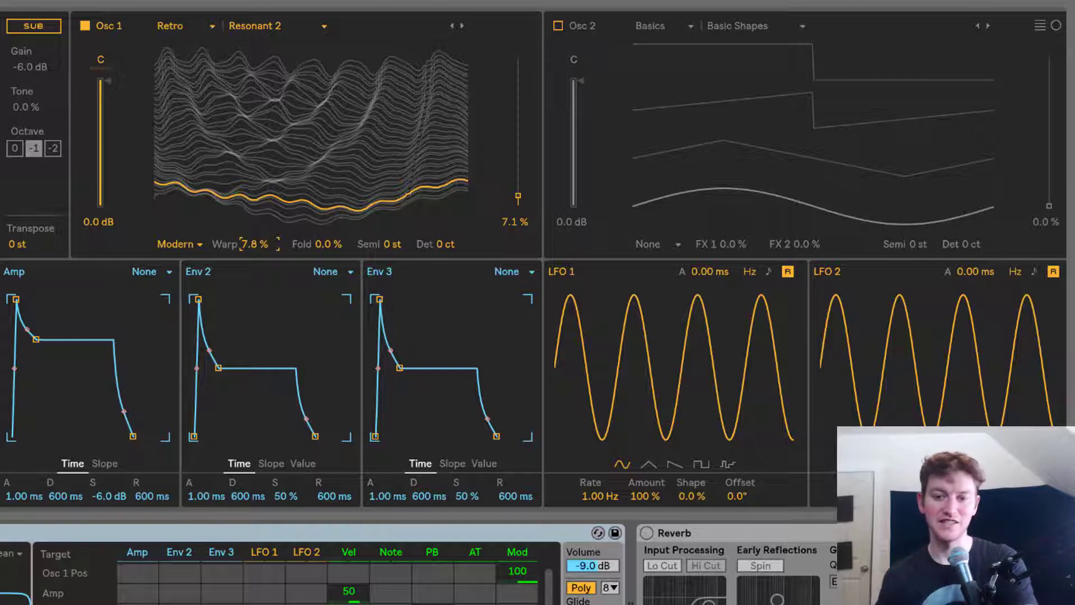
pyautogui.moveTo(517, 197)
pyautogui.mouseDown()
pyautogui.moveTo(518, 89)
pyautogui.moveTo(518, 205)
pyautogui.mouseUp()
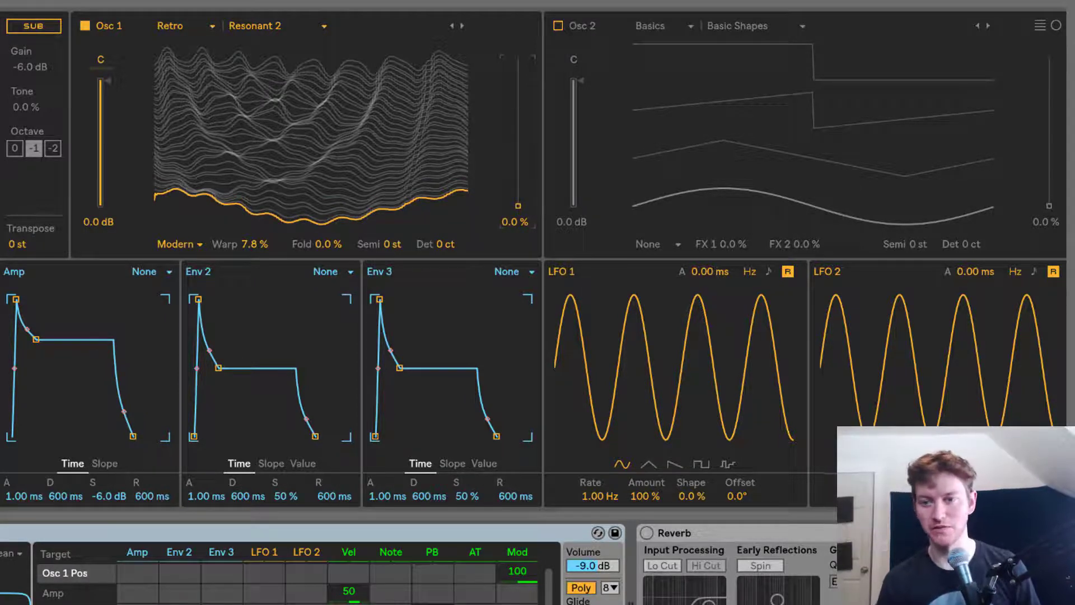
# - Enable oscillator 2 with the Vintage wavetable Brds Dual Saw and set its wavetable position to about 51 %
pyautogui.click(559, 25)
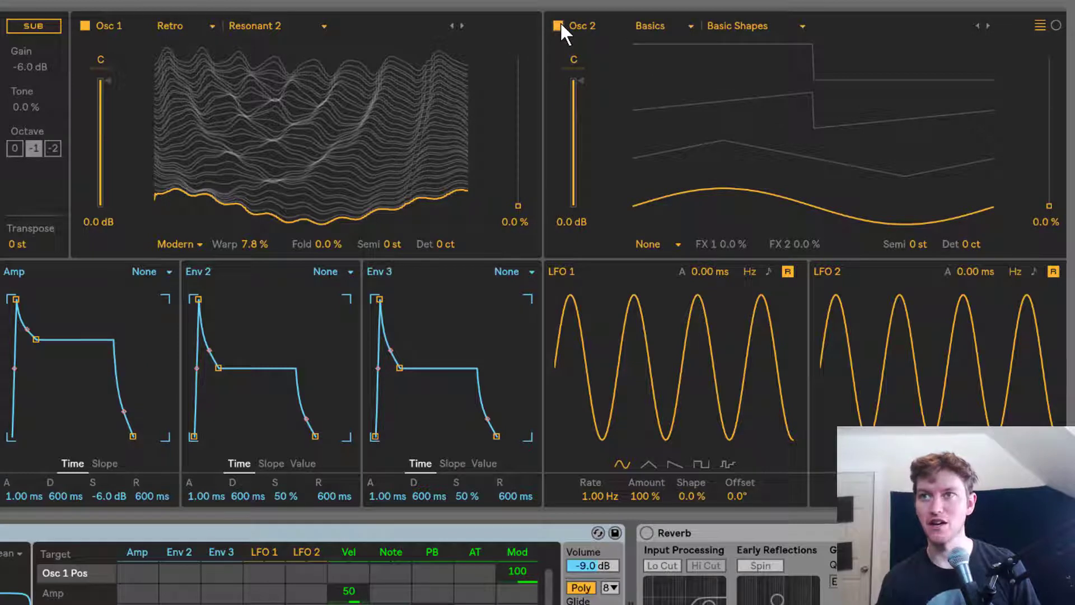
pyautogui.click(650, 26)
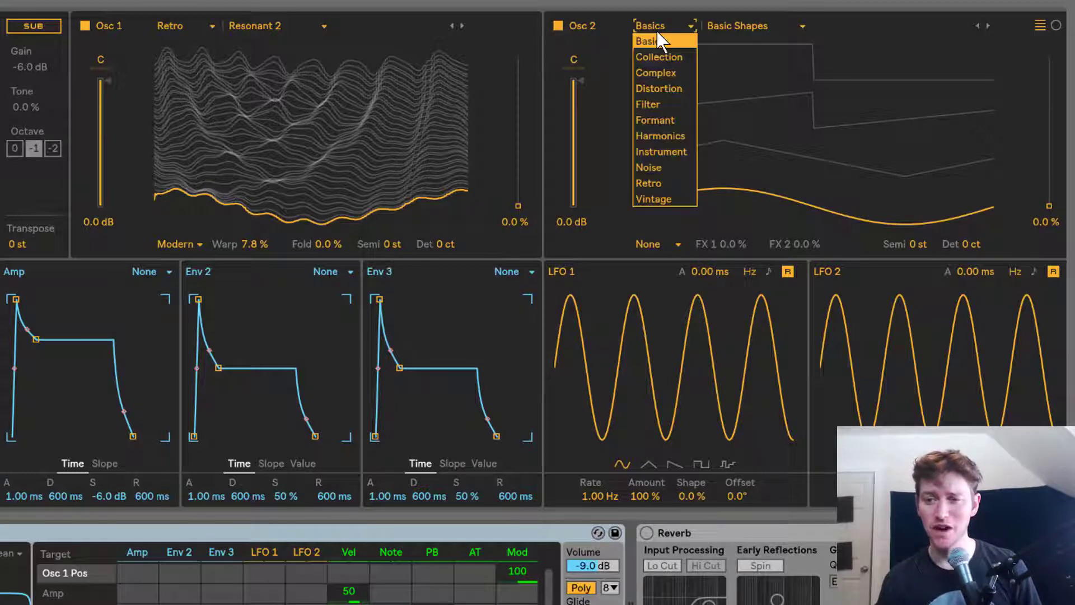
pyautogui.click(649, 200)
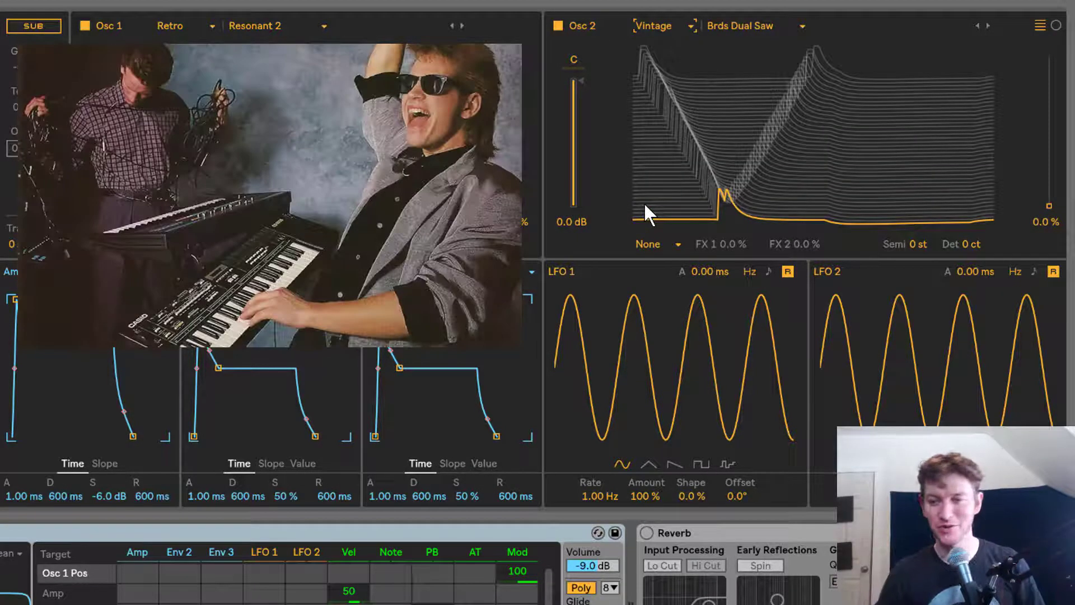
pyautogui.click(751, 31)
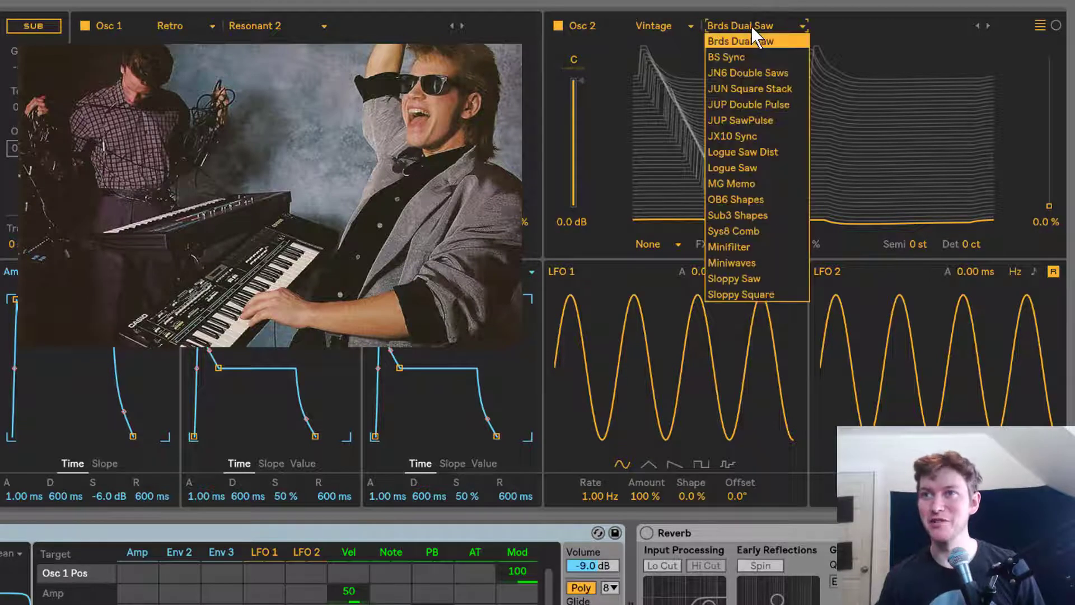
pyautogui.click(752, 28)
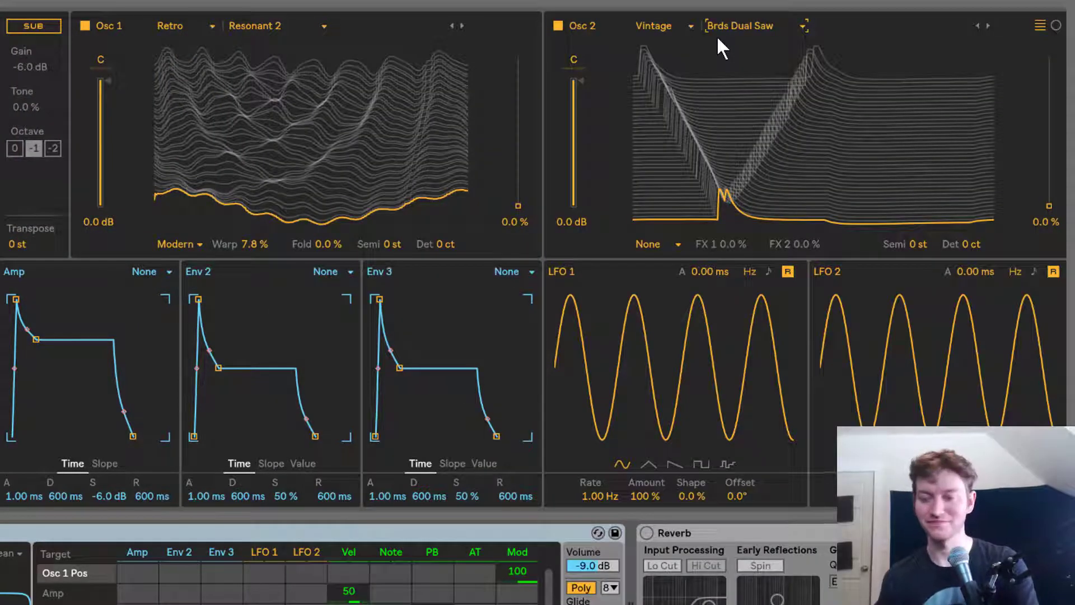
pyautogui.moveTo(745, 190); pyautogui.dragTo(744, 133)
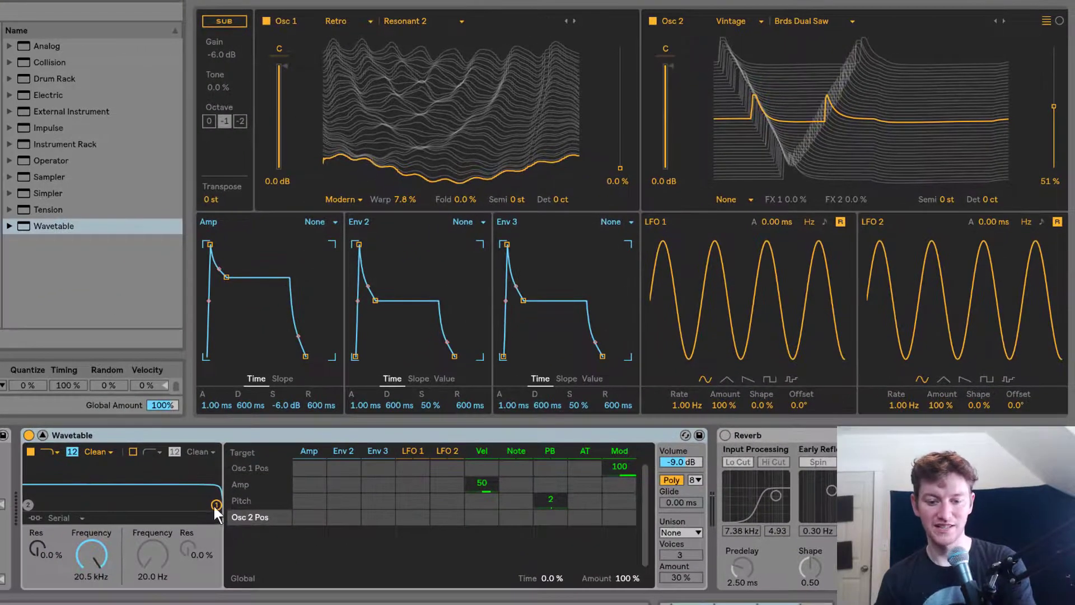
# - Lower filter 1's cutoff to about 650 Hz with about 31 % resonance, using the OSR circuit and 24 dB slope
pyautogui.moveTo(215, 504); pyautogui.dragTo(122, 494)
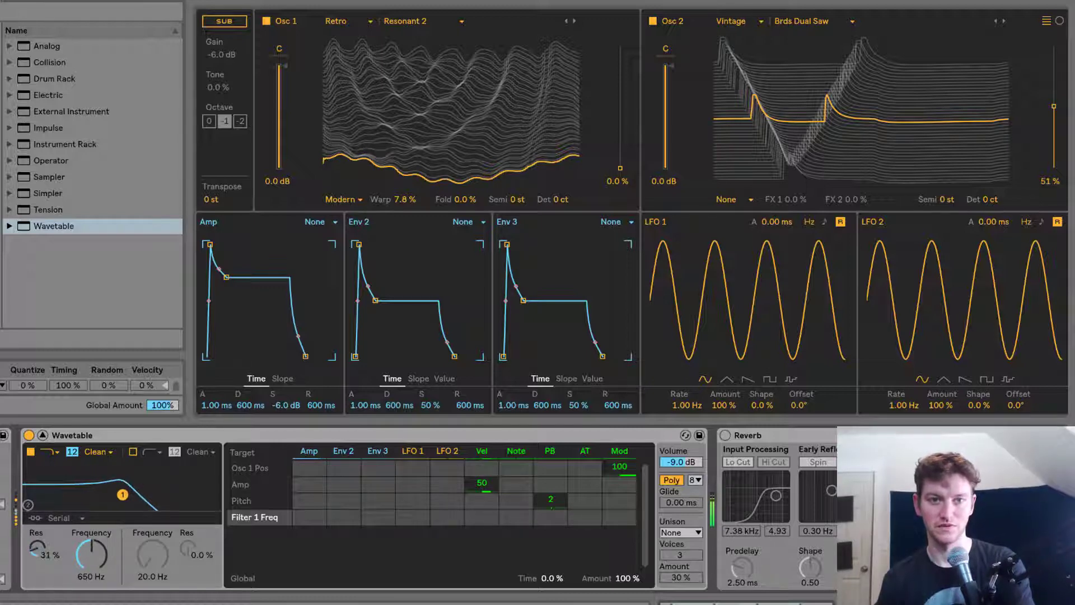
pyautogui.click(96, 452)
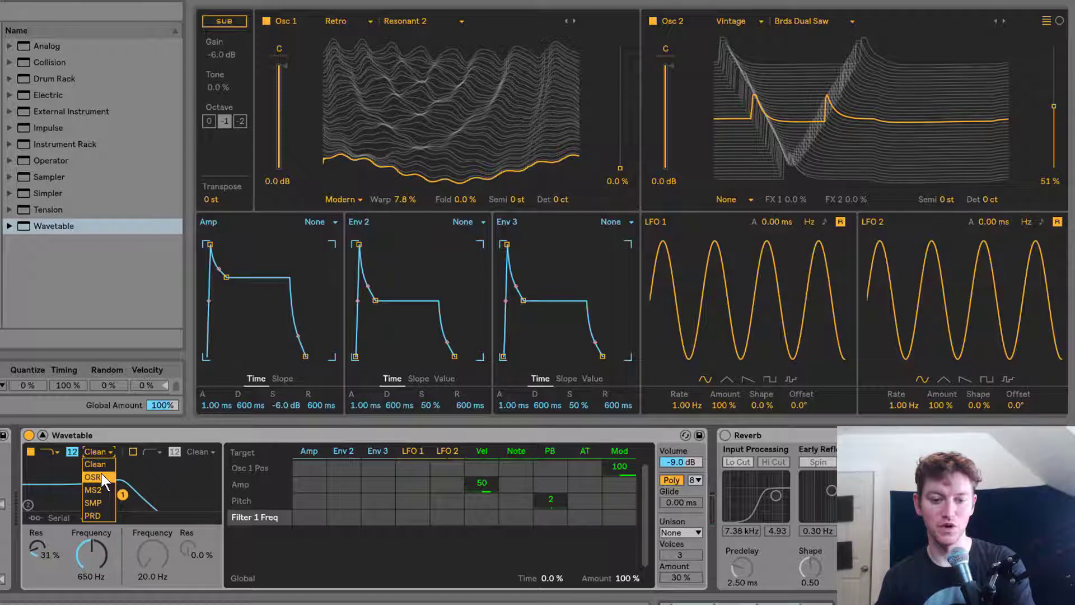
pyautogui.click(101, 476)
pyautogui.click(72, 451)
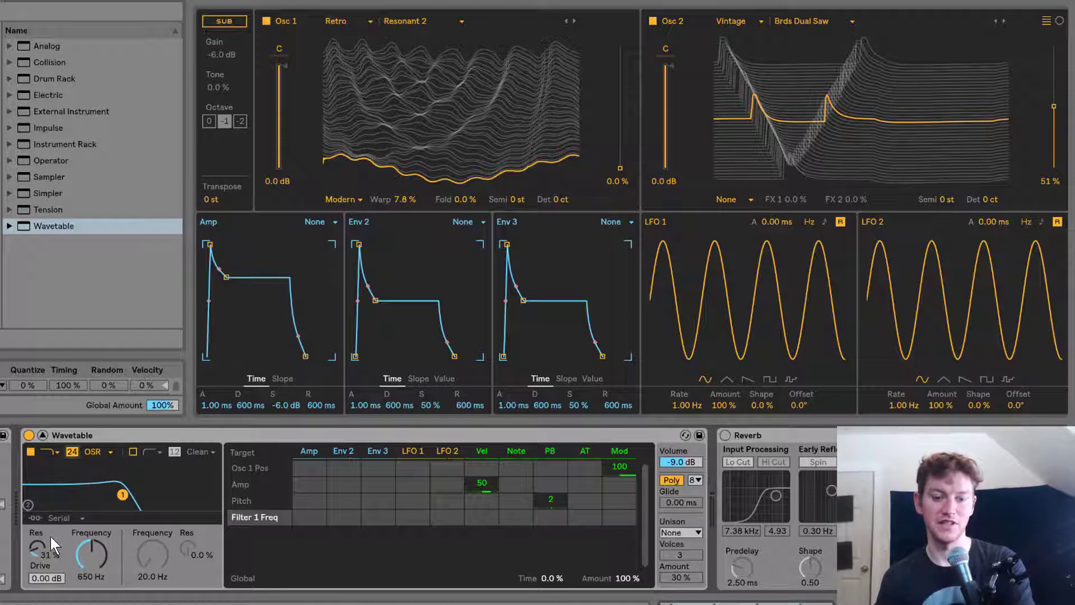
# - Raise filter 1's resonance to 50 % and drive to about 8.63 dB, and reduce the instrument volume to about -17 dB
pyautogui.moveTo(38, 543); pyautogui.dragTo(38, 524)
pyautogui.moveTo(52, 575); pyautogui.dragTo(51, 552)
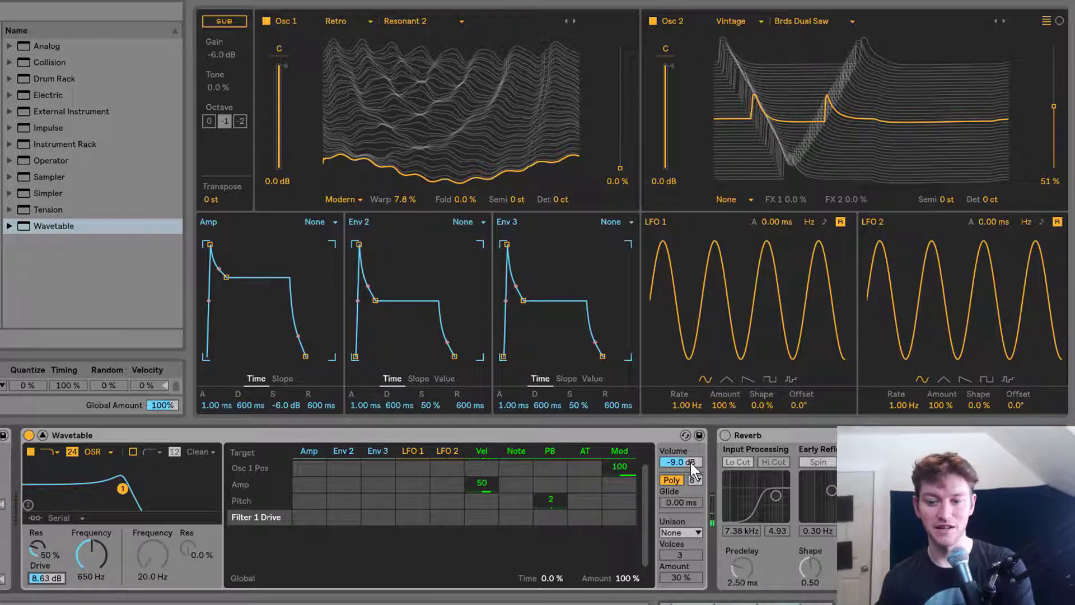
pyautogui.moveTo(690, 462); pyautogui.dragTo(690, 470)
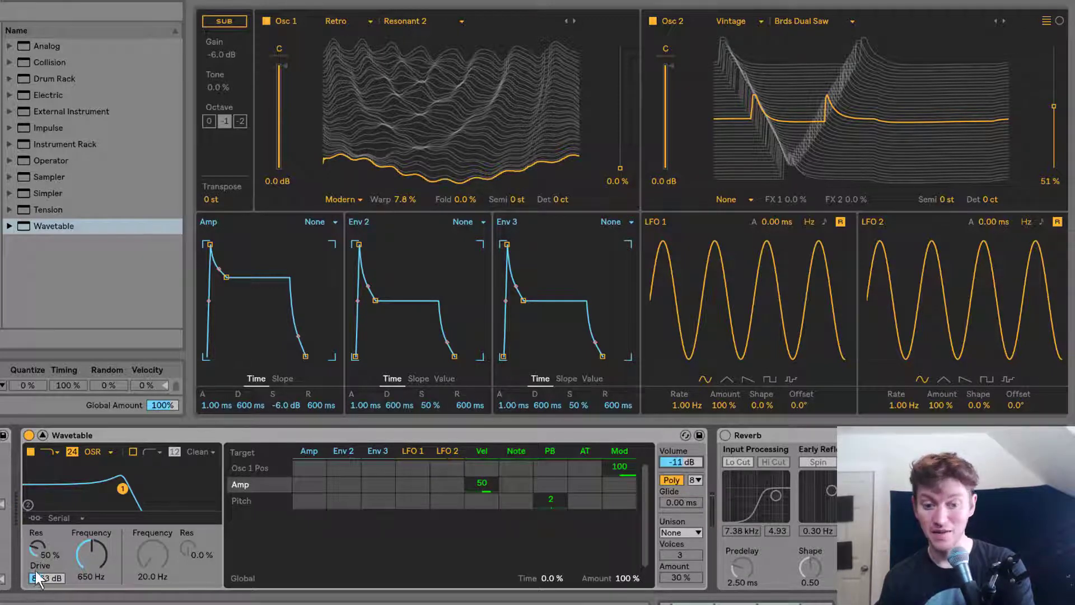
pyautogui.moveTo(701, 462); pyautogui.dragTo(700, 481)
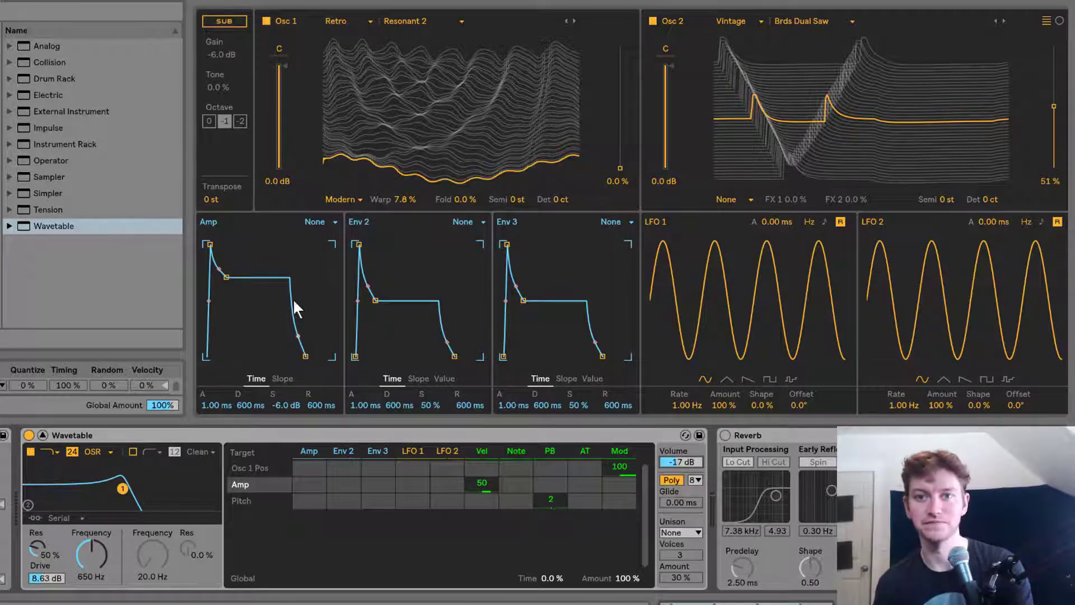
# - Lower filter 1's frequency to about 45.6 Hz and modulate it with Env 2 at an amount of 100
pyautogui.moveTo(89, 548)
pyautogui.mouseDown()
pyautogui.moveTo(90, 566)
pyautogui.moveTo(89, 523)
pyautogui.moveTo(90, 563)
pyautogui.mouseUp()
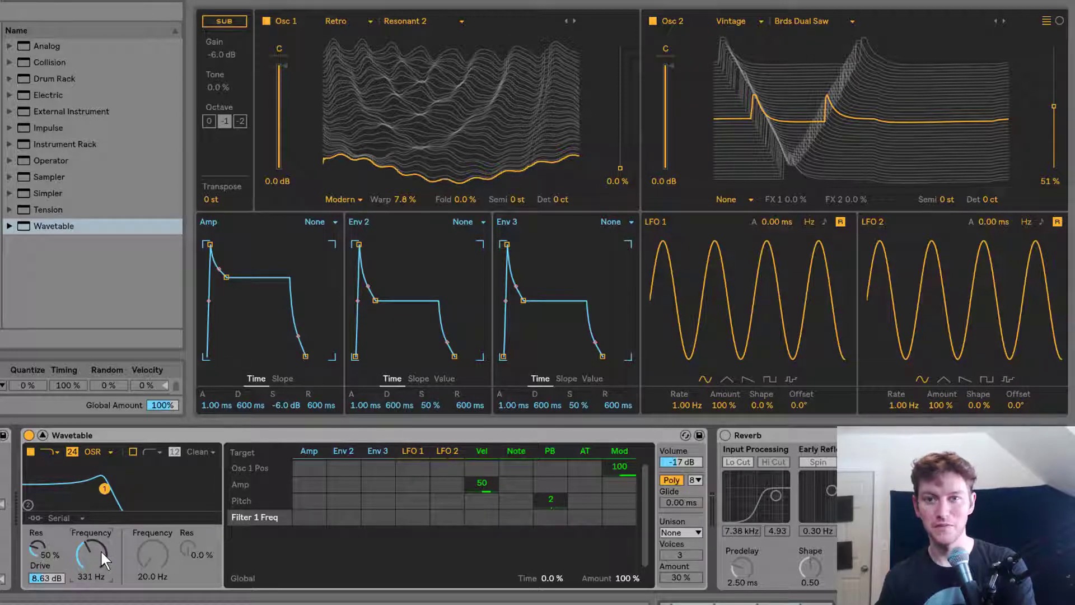
pyautogui.moveTo(96, 559); pyautogui.dragTo(95, 543)
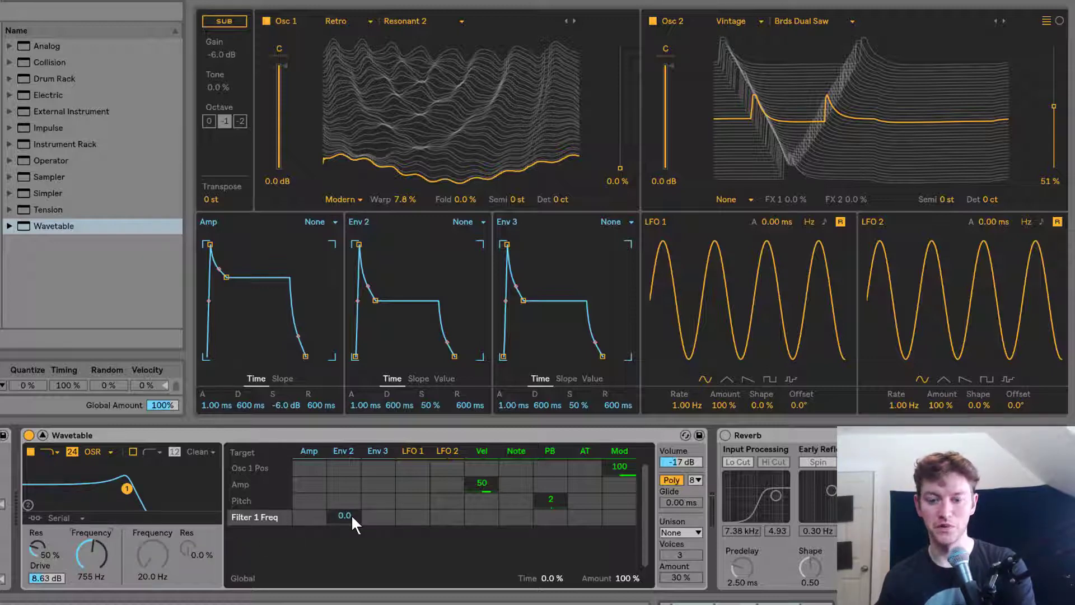
pyautogui.moveTo(351, 514); pyautogui.dragTo(351, 481)
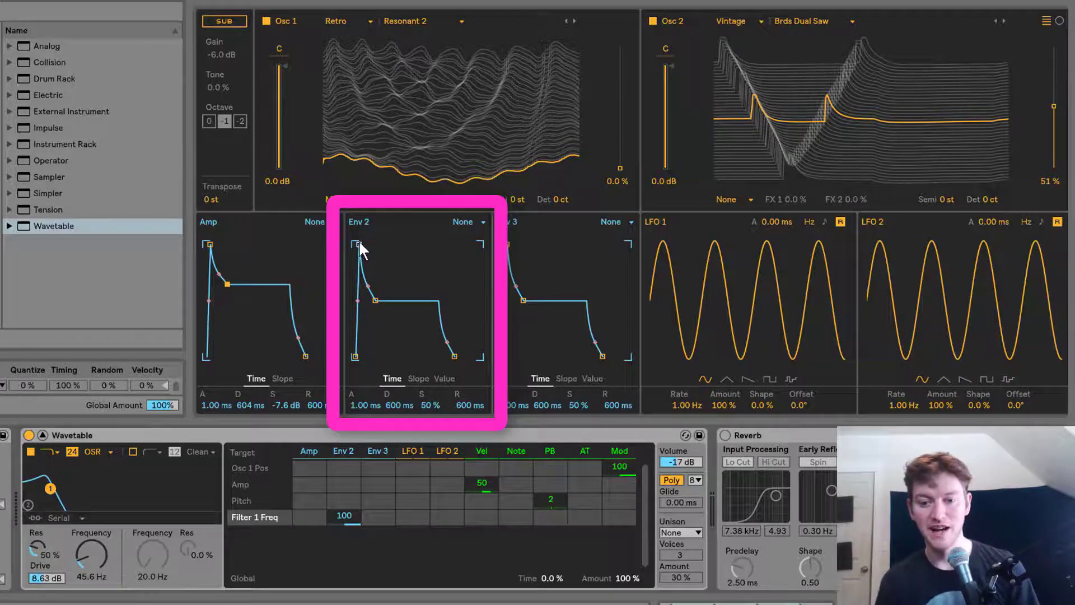
# - Shape Env 2 with an attack of about 0.96 ms, a decay of about 492 ms and a sustain of 0 %
pyautogui.moveTo(359, 247); pyautogui.dragTo(358, 247)
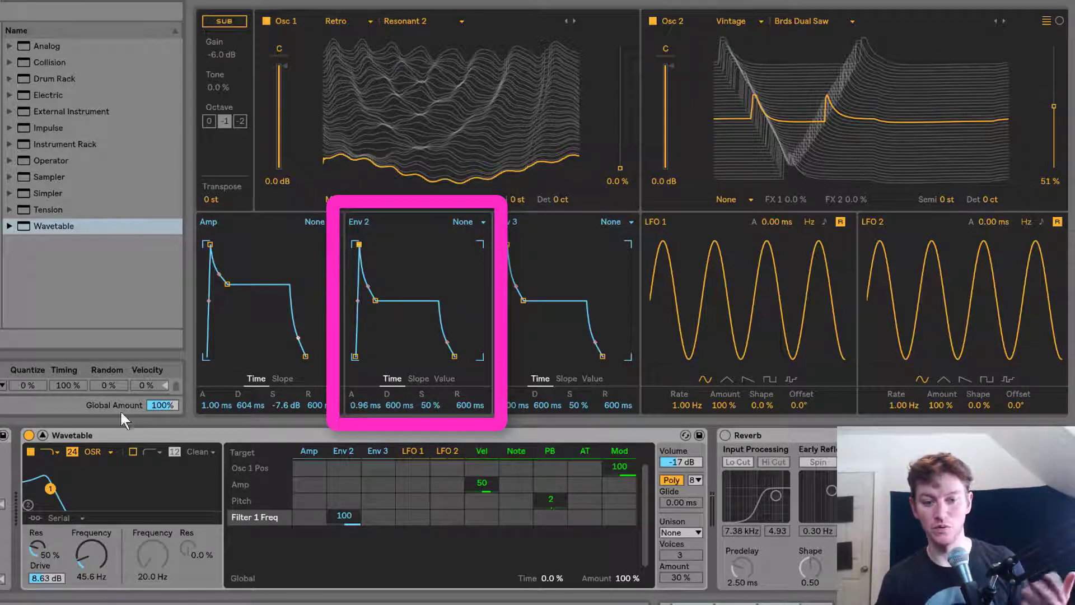
pyautogui.moveTo(374, 298); pyautogui.dragTo(378, 356)
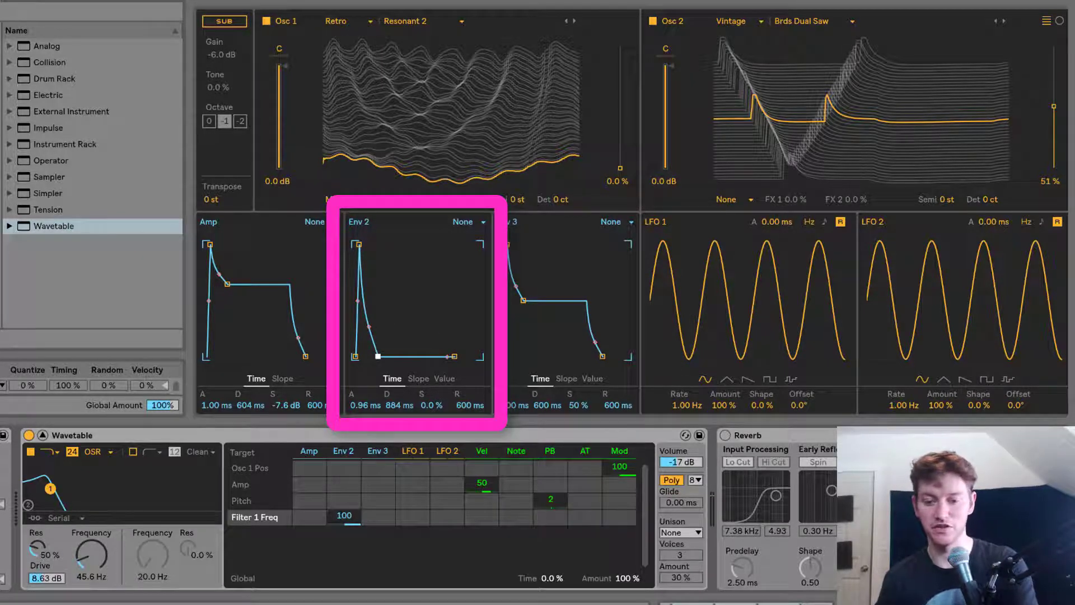
pyautogui.moveTo(378, 356)
pyautogui.mouseDown()
pyautogui.moveTo(368, 356)
pyautogui.moveTo(399, 356)
pyautogui.moveTo(374, 356)
pyautogui.mouseUp()
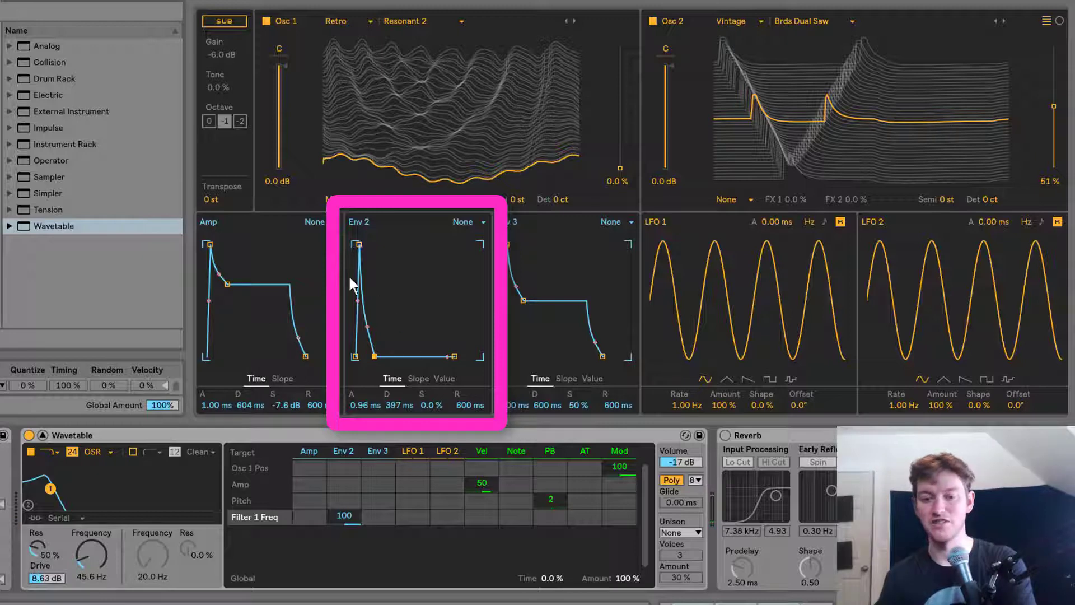
pyautogui.moveTo(374, 354)
pyautogui.mouseDown()
pyautogui.moveTo(372, 288)
pyautogui.moveTo(375, 356)
pyautogui.mouseUp()
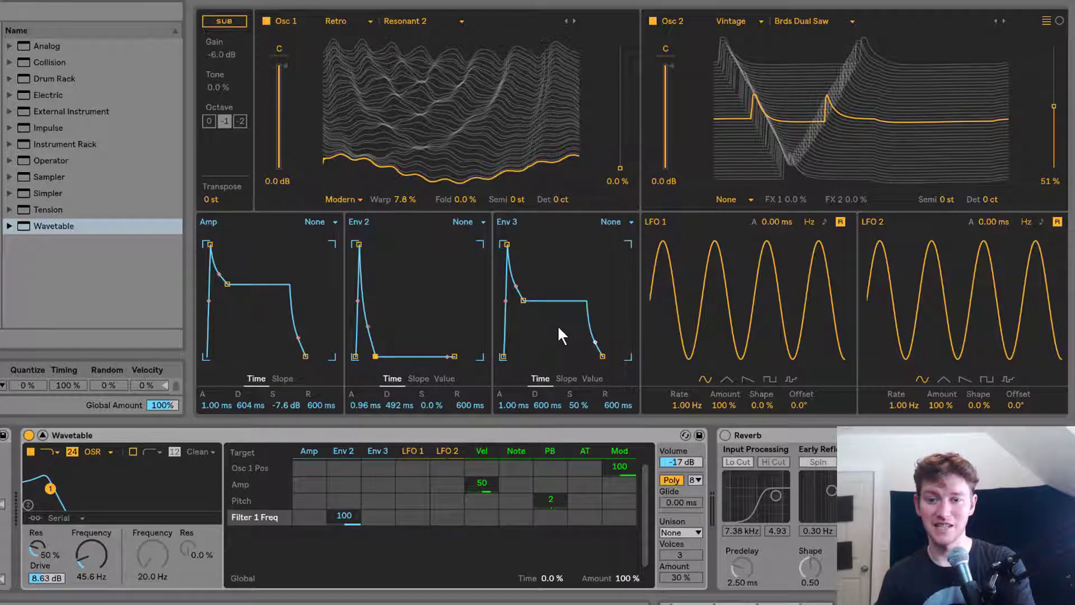
# - Add oscillator 1's Warp as a modulation target and modulate it with Env 2 at about 36
pyautogui.click(406, 199)
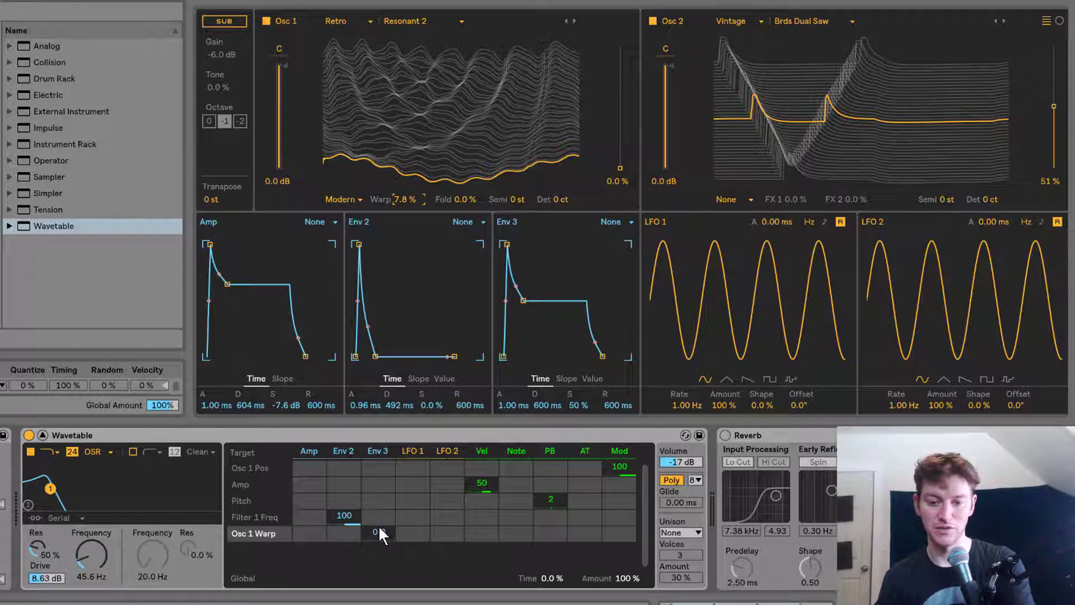
pyautogui.moveTo(350, 533); pyautogui.dragTo(350, 506)
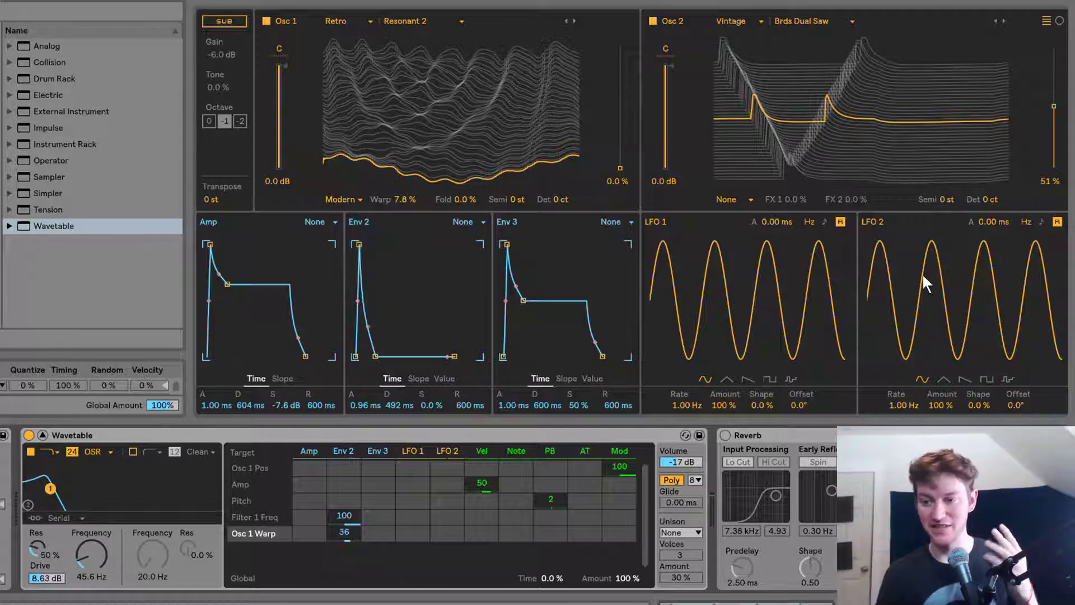
# - Set LFO 2 to the random stepped waveform at 0.01 Hz and modulate oscillator 1's position with it at 50
pyautogui.click(1007, 378)
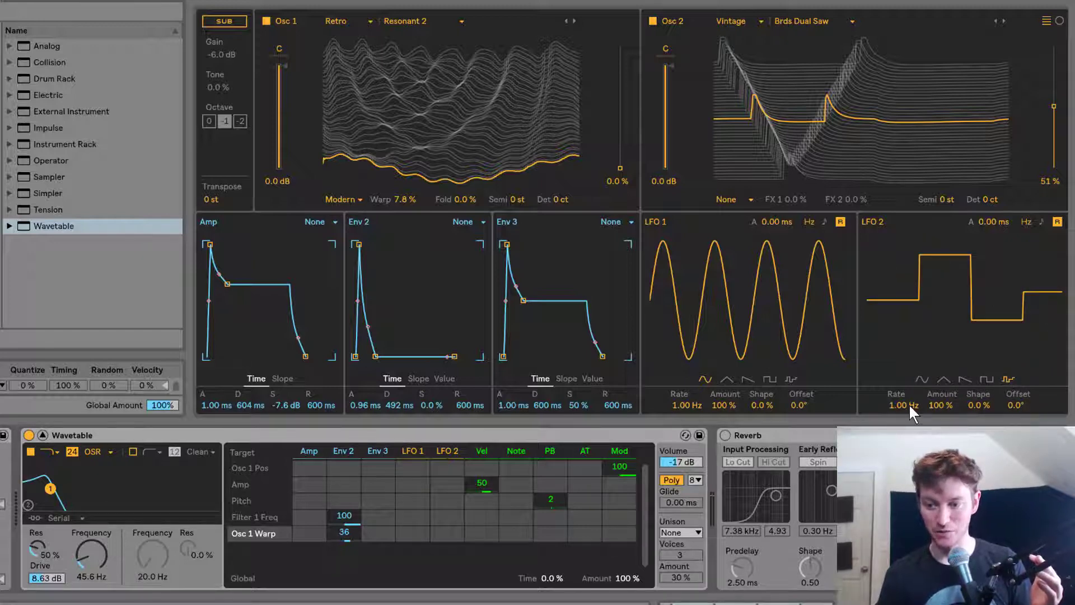
pyautogui.moveTo(902, 405); pyautogui.dragTo(901, 437)
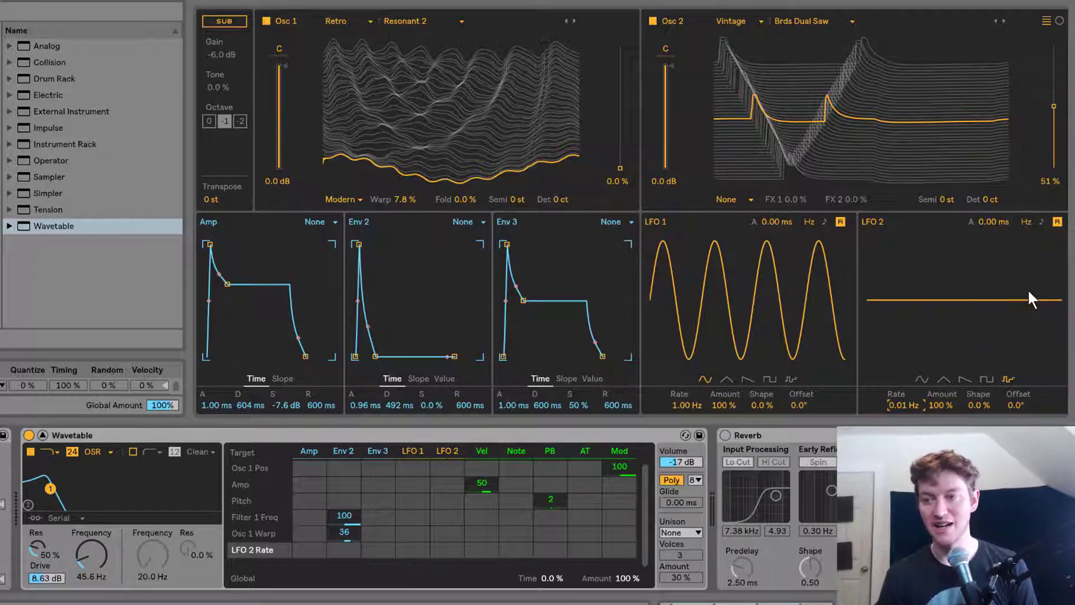
pyautogui.moveTo(900, 403); pyautogui.dragTo(898, 263)
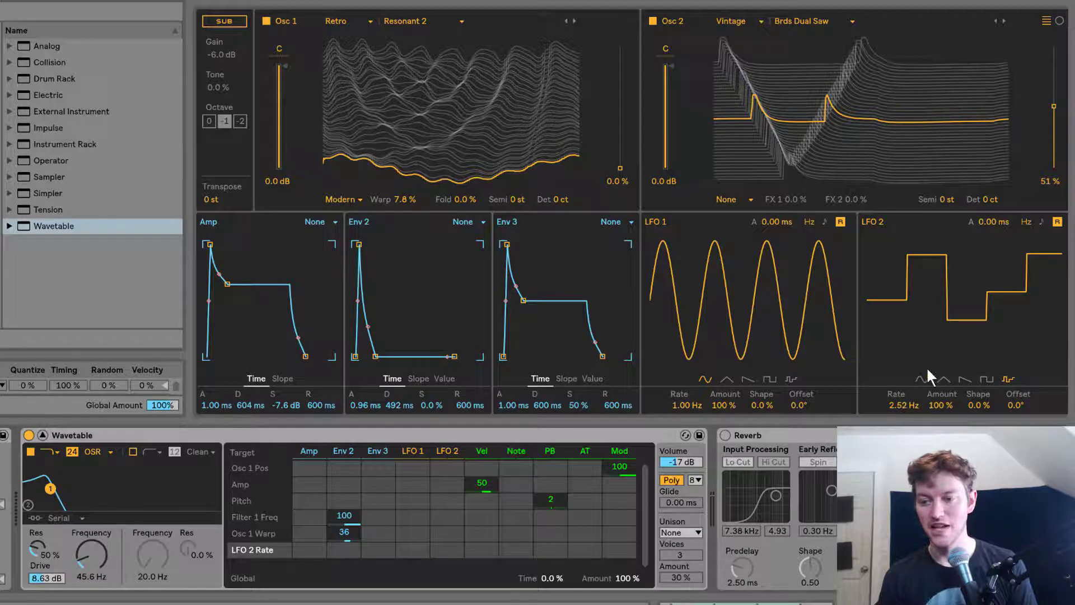
pyautogui.moveTo(911, 398); pyautogui.dragTo(911, 476)
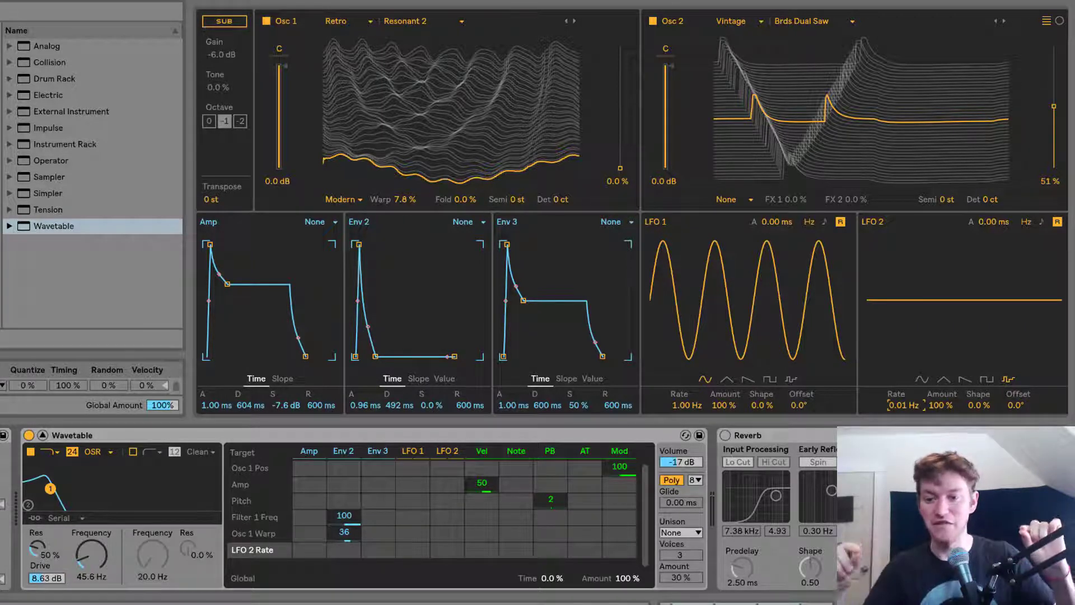
pyautogui.moveTo(904, 405); pyautogui.dragTo(903, 358)
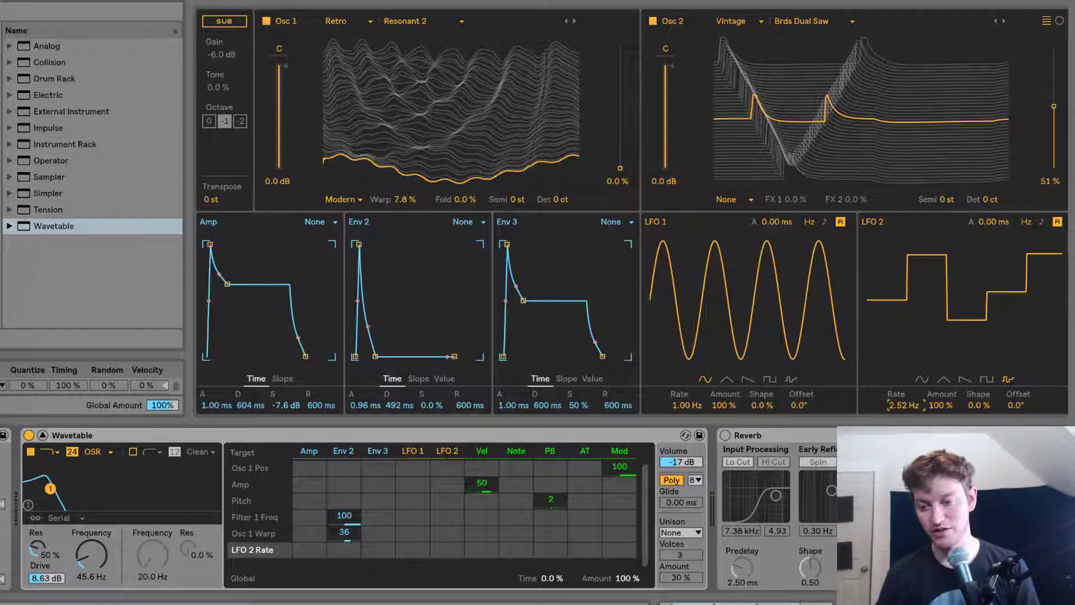
pyautogui.moveTo(905, 406); pyautogui.dragTo(905, 504)
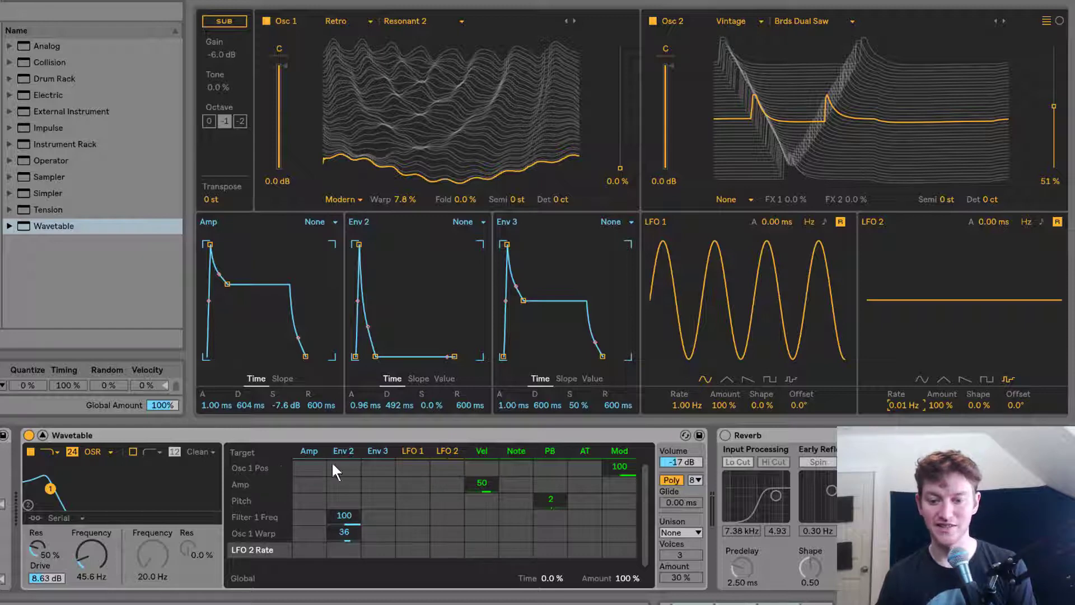
pyautogui.moveTo(455, 471); pyautogui.dragTo(455, 443)
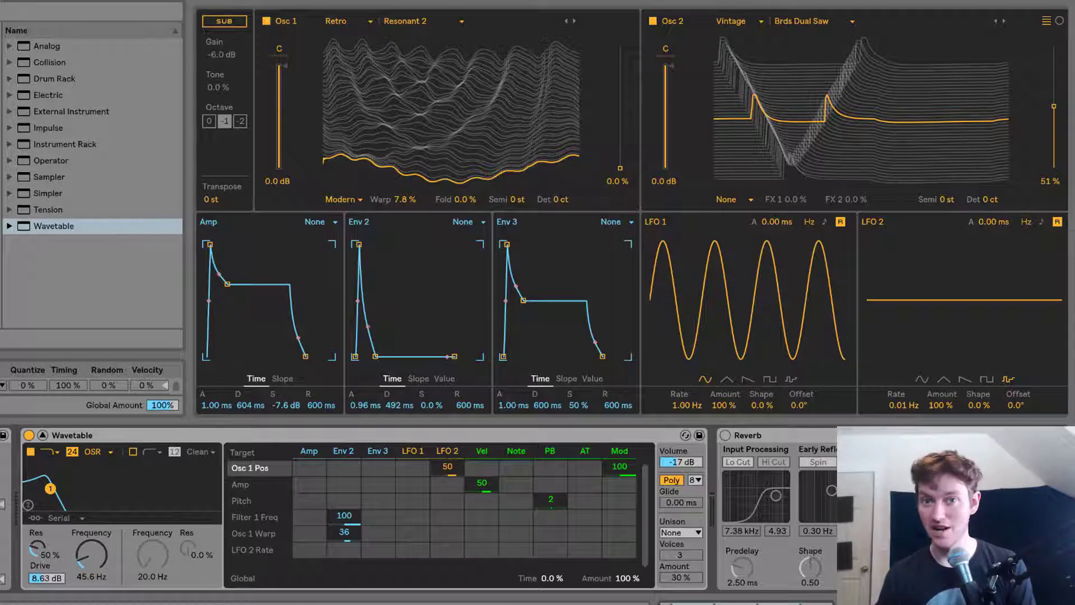
# - Add oscillator 2's position as a modulation target and modulate it with LFO 2 at an amount of -11
pyautogui.click(1053, 118)
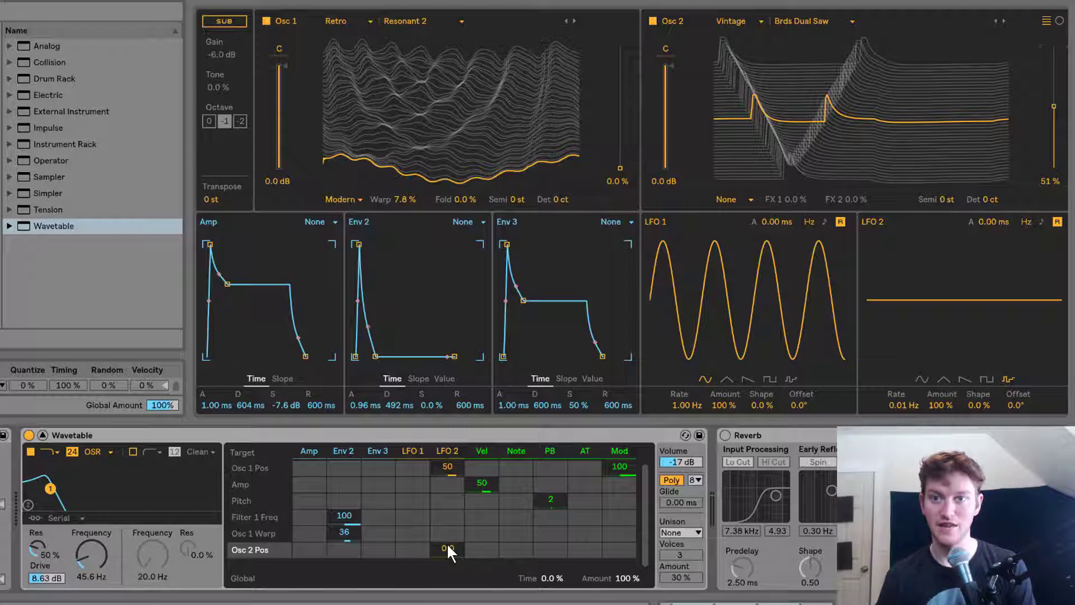
pyautogui.moveTo(445, 542); pyautogui.dragTo(446, 535)
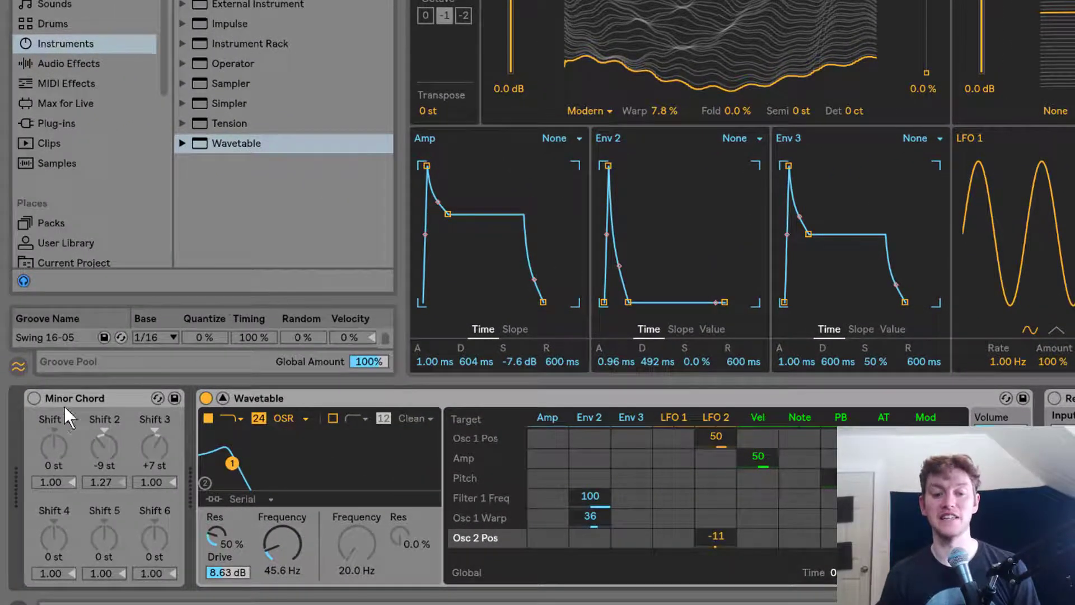
# - Enable the Minor Chord device ahead of Wavetable and replace it with the Major Chord preset from the Chord MIDI effect
pyautogui.click(34, 398)
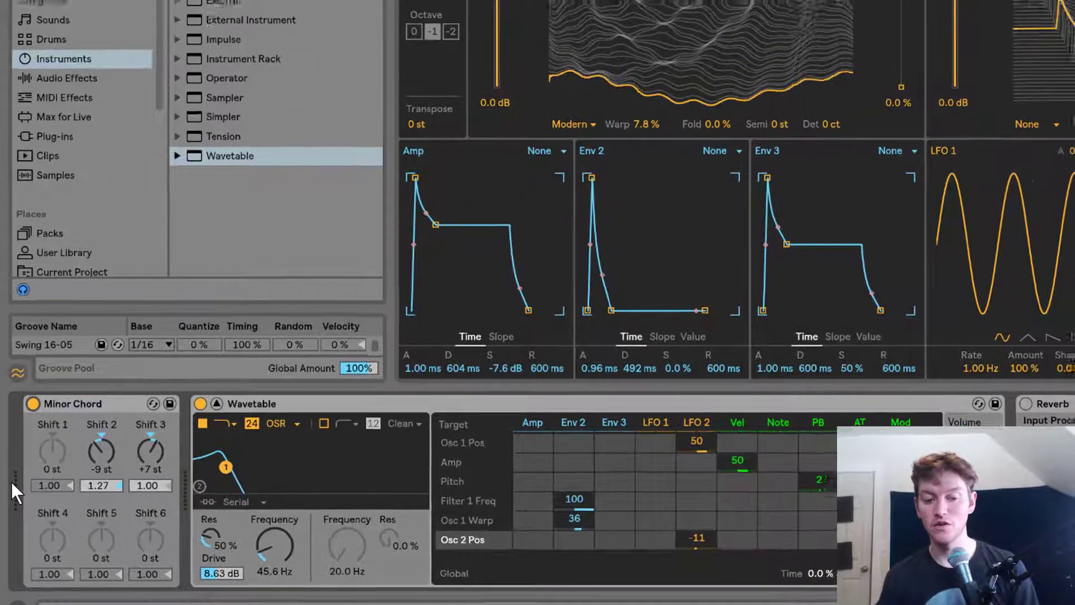
pyautogui.click(64, 97)
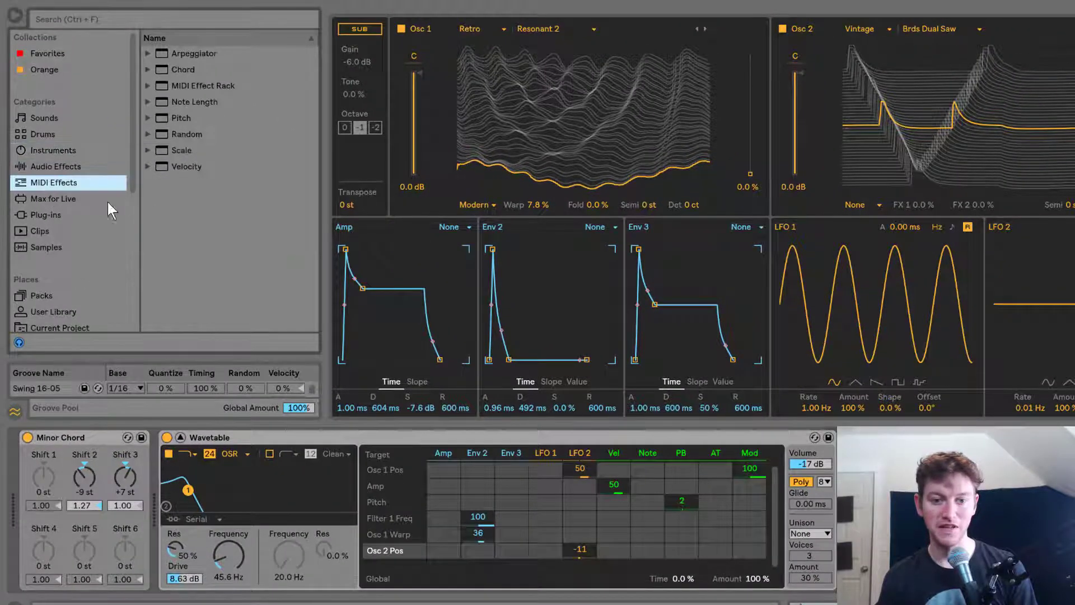
pyautogui.click(145, 66)
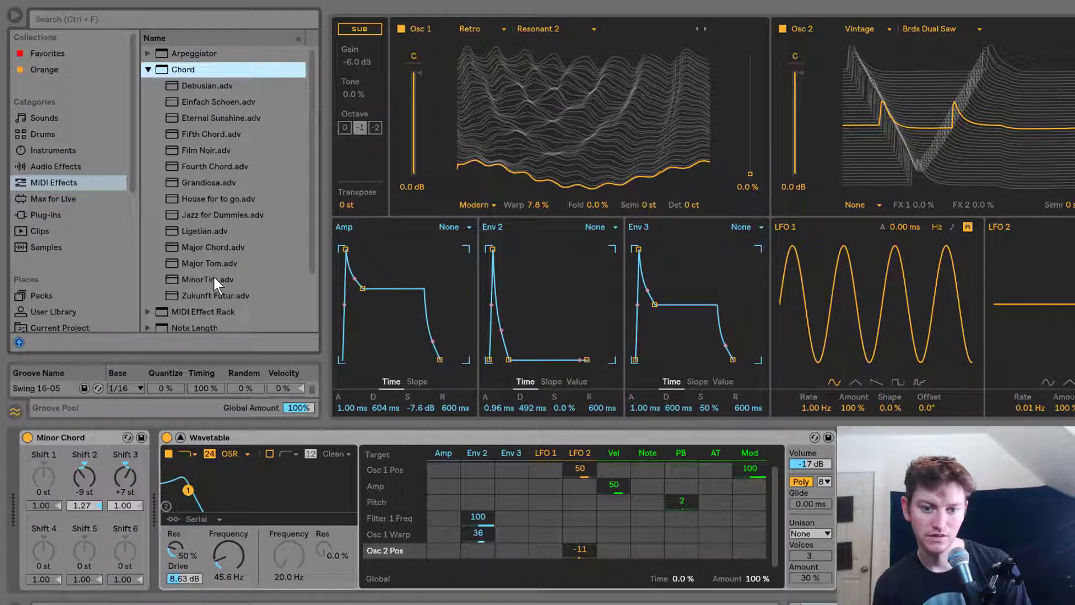
pyautogui.click(209, 248)
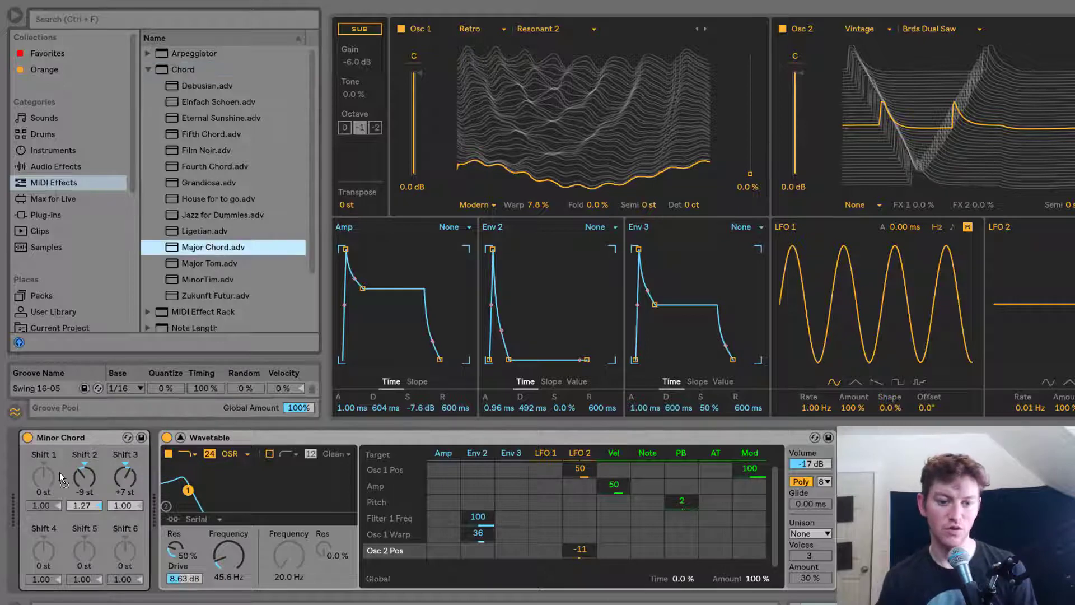
pyautogui.moveTo(73, 444); pyautogui.dragTo(73, 444)
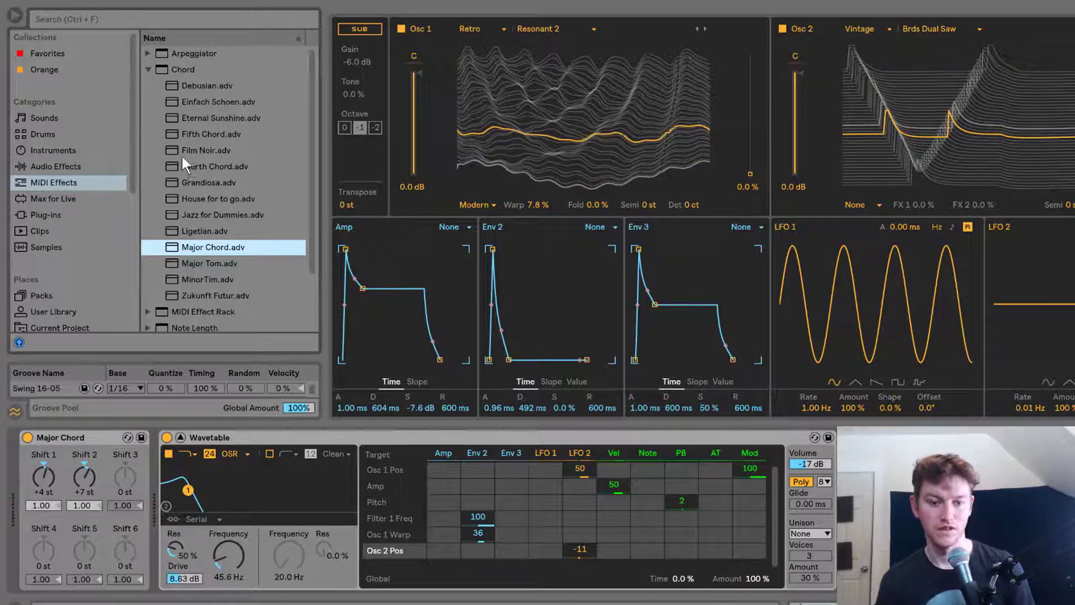
# - Try the Fourth Chord, Fifth Chord and MinorTim presets in the Chord device
pyautogui.moveTo(196, 172); pyautogui.dragTo(93, 438)
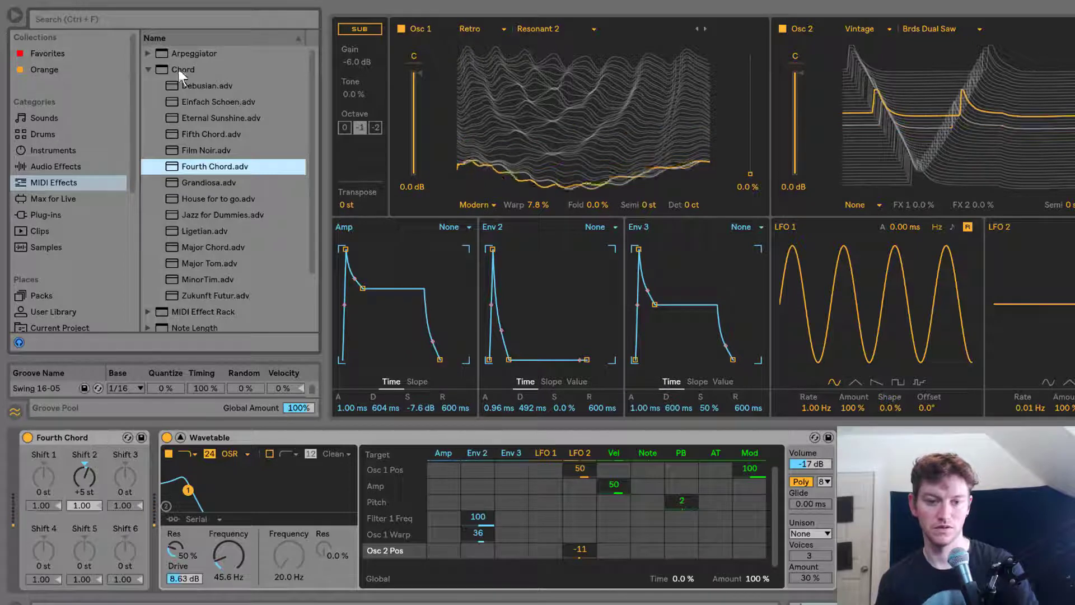
pyautogui.moveTo(223, 134); pyautogui.dragTo(103, 442)
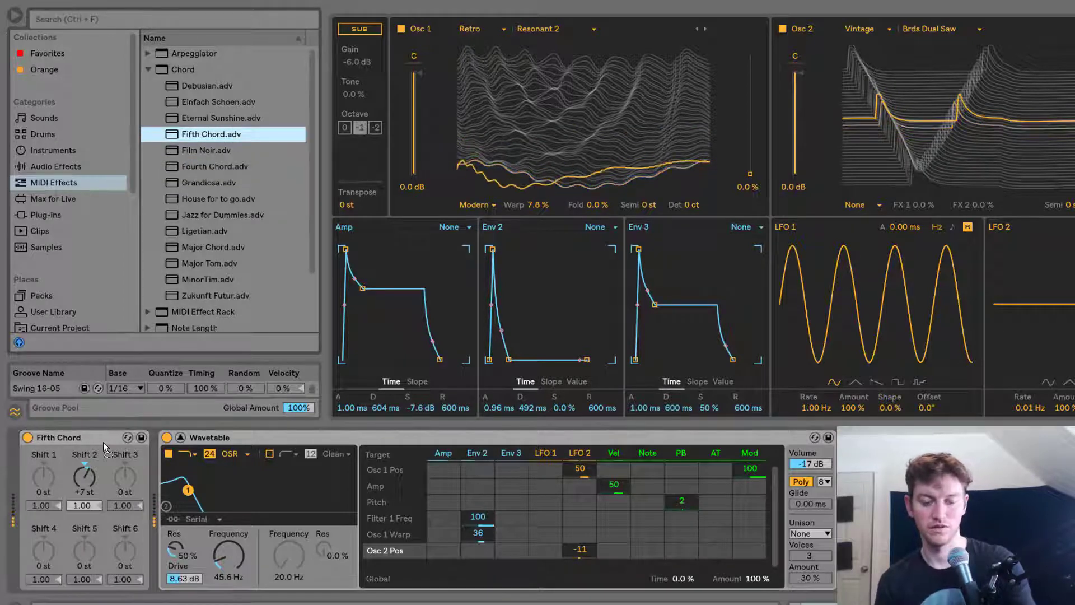
pyautogui.moveTo(195, 279); pyautogui.dragTo(96, 437)
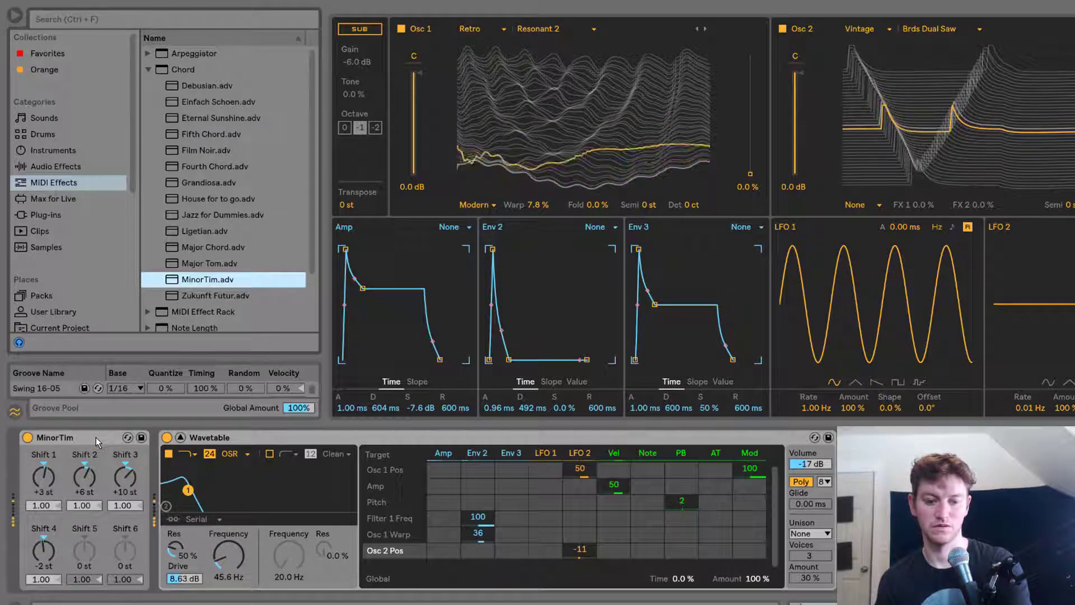
# - Load the Major Chord preset into the Chord device again and set Shift 1 to +3 st
pyautogui.doubleClick(234, 246)
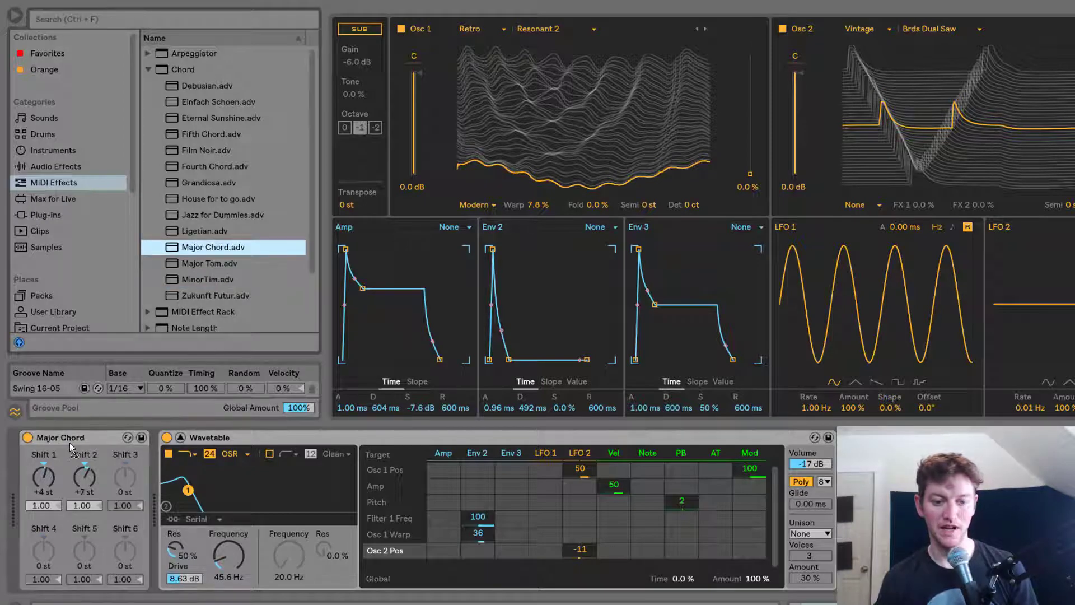
pyautogui.click(36, 486)
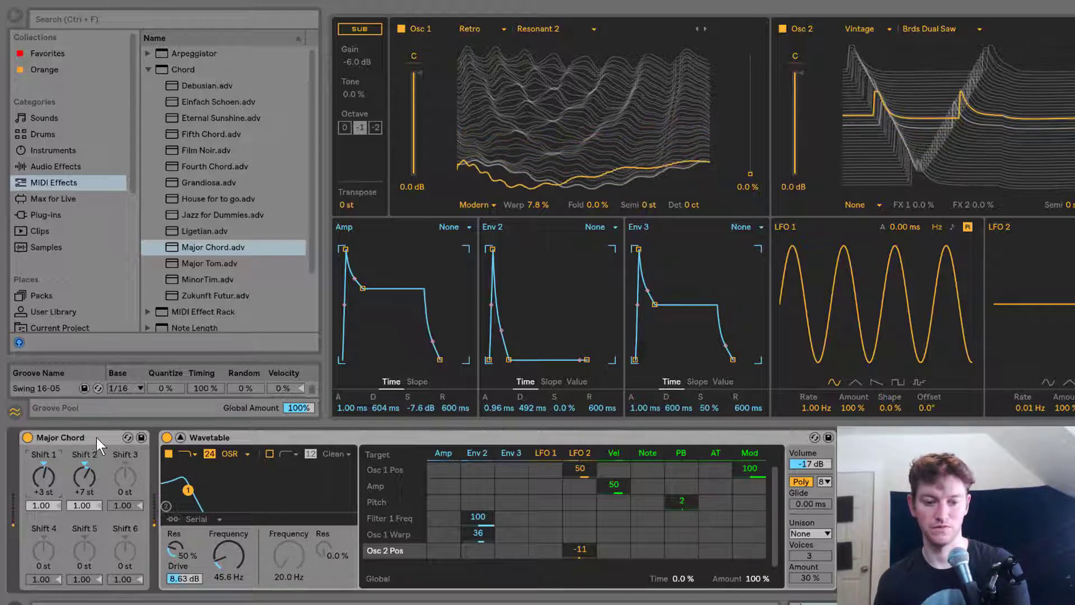
# - Rename the Major Chord device as MINOR Chord
pyautogui.click(63, 438)
pyautogui.hotkey('ctrl', 'r')
pyautogui.click(60, 437)
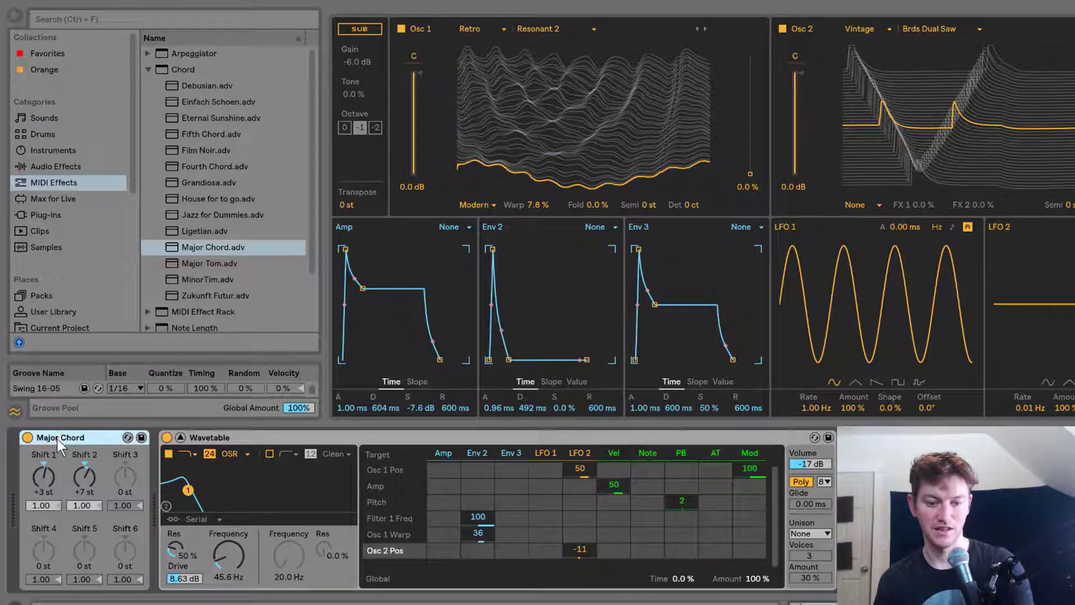
pyautogui.write('I')
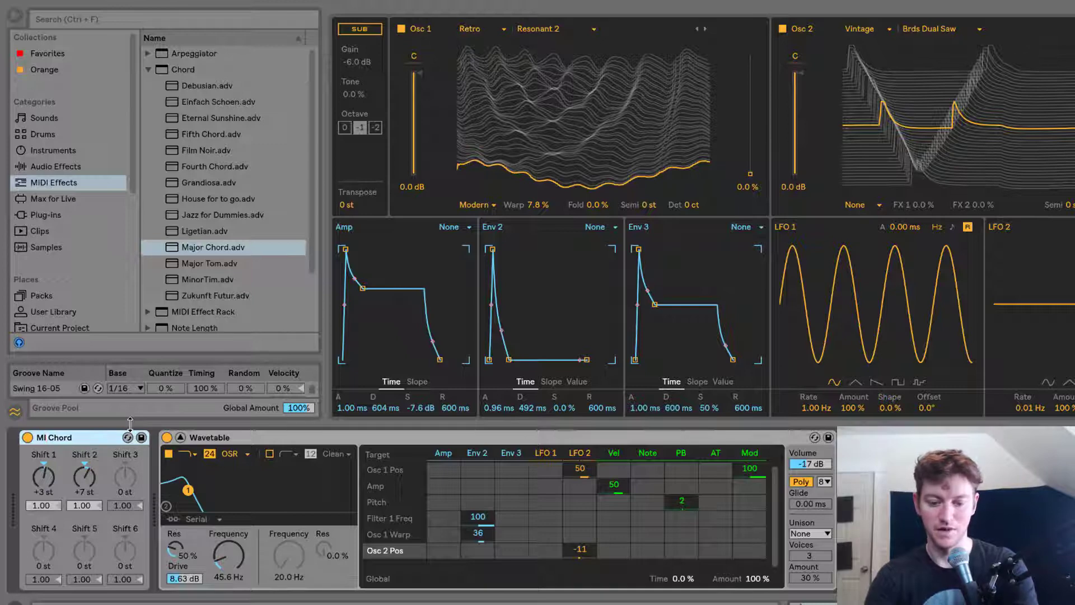
pyautogui.write('NOR')
pyautogui.press('Return')
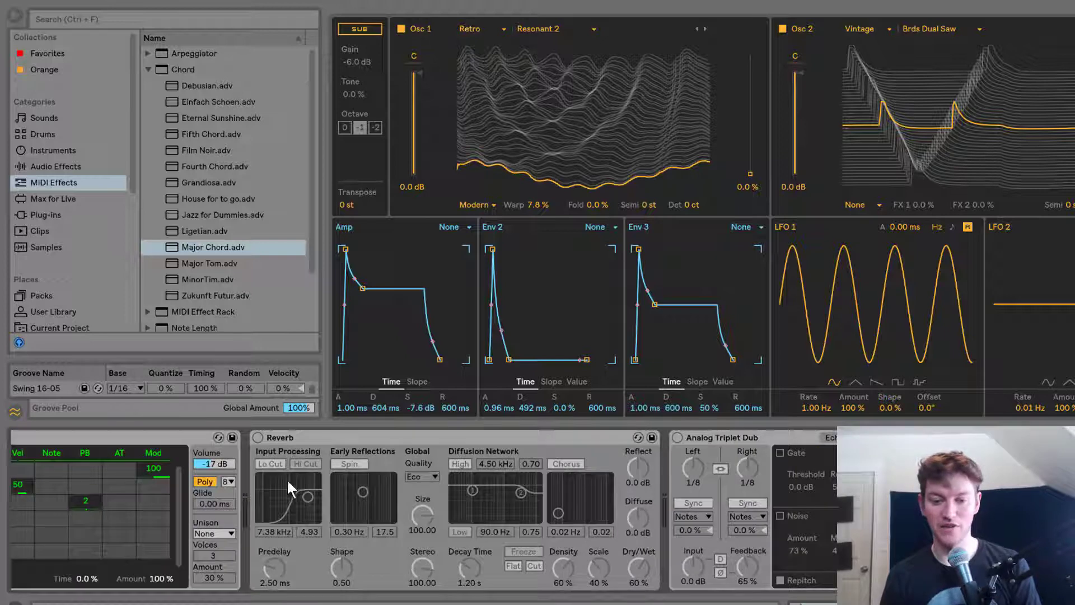
# - Enable the Reverb after Wavetable and replace it with the default Reverb from the audio effects
pyautogui.click(257, 440)
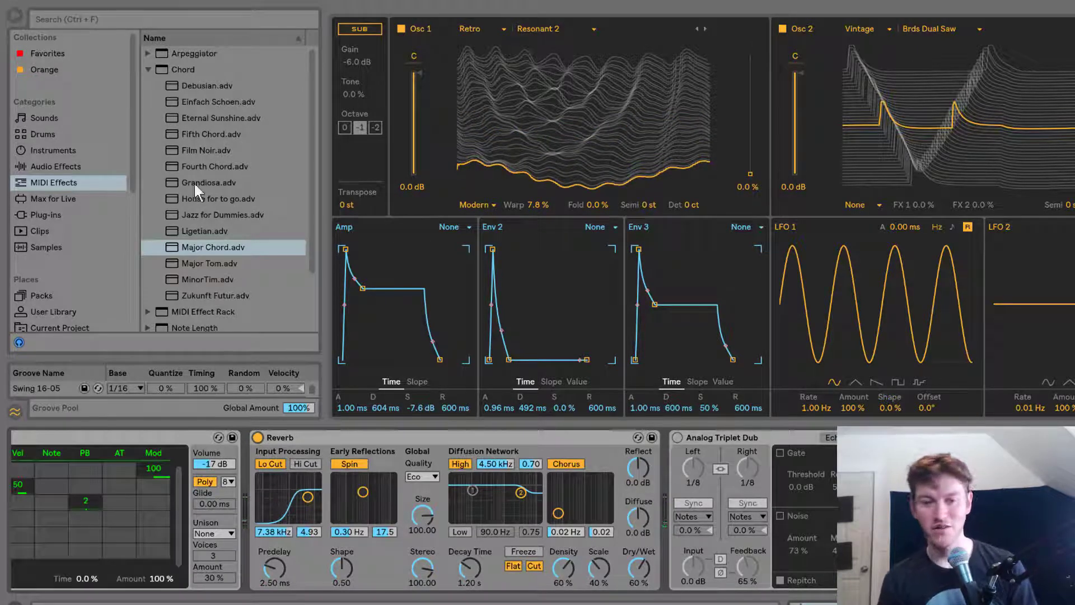
pyautogui.click(147, 70)
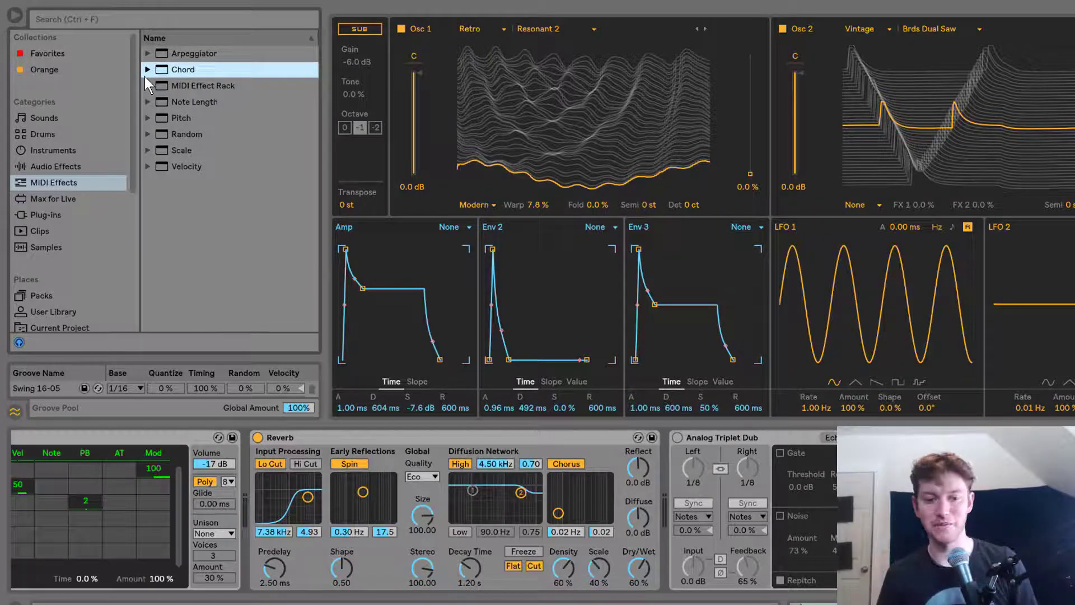
pyautogui.click(64, 165)
pyautogui.scroll(-7, 162, 258)
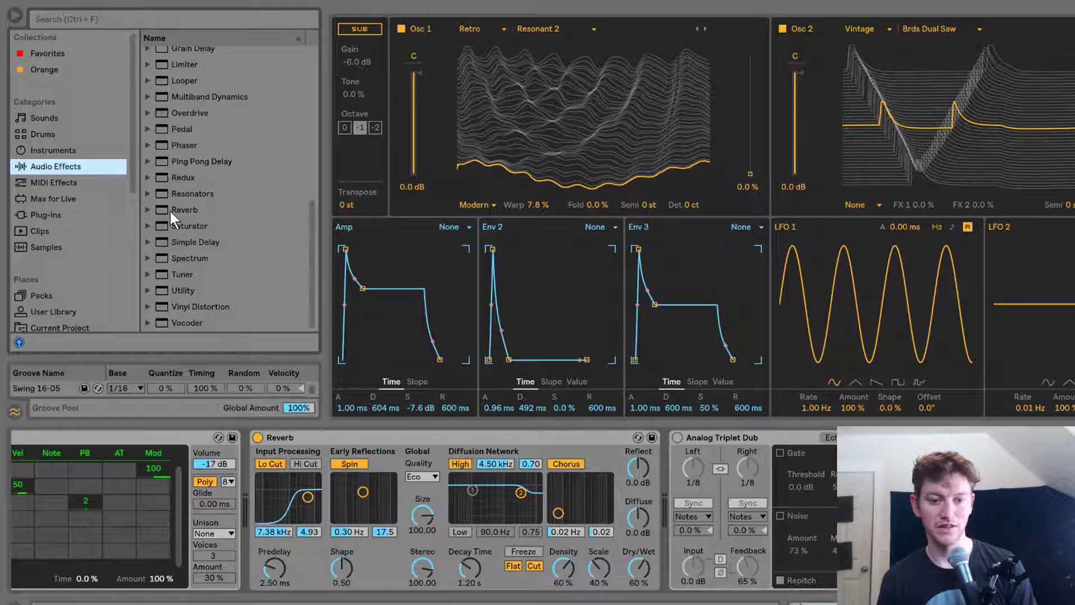
pyautogui.moveTo(169, 210); pyautogui.dragTo(313, 436)
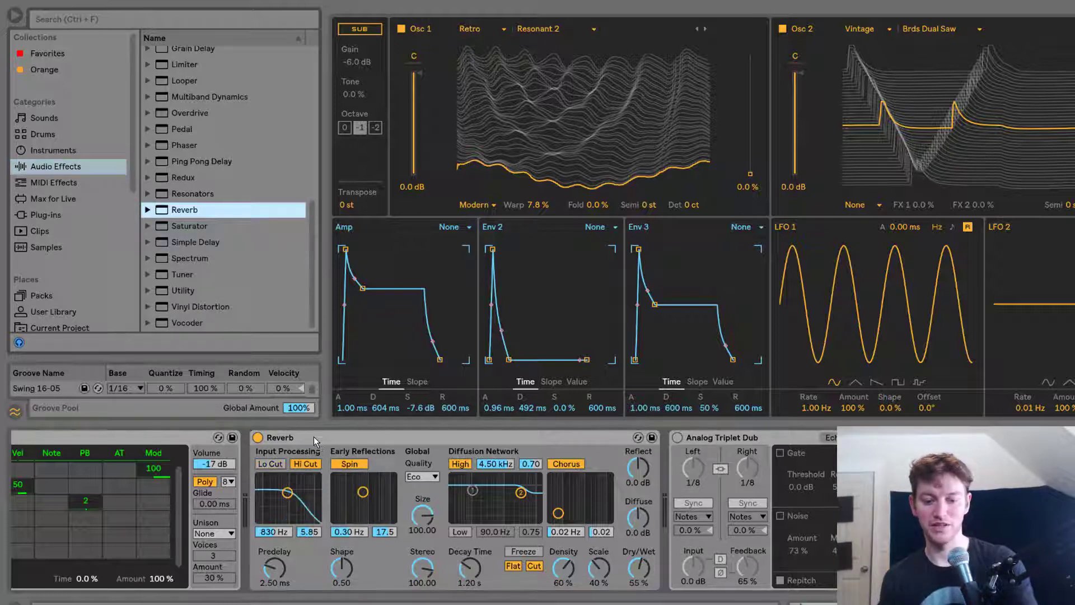
# - Turn on the reverb's low cut, move its input filter to about 2.31 kHz with width 5.46, and set quality to High
pyautogui.click(268, 464)
pyautogui.moveTo(287, 493); pyautogui.dragTo(296, 495)
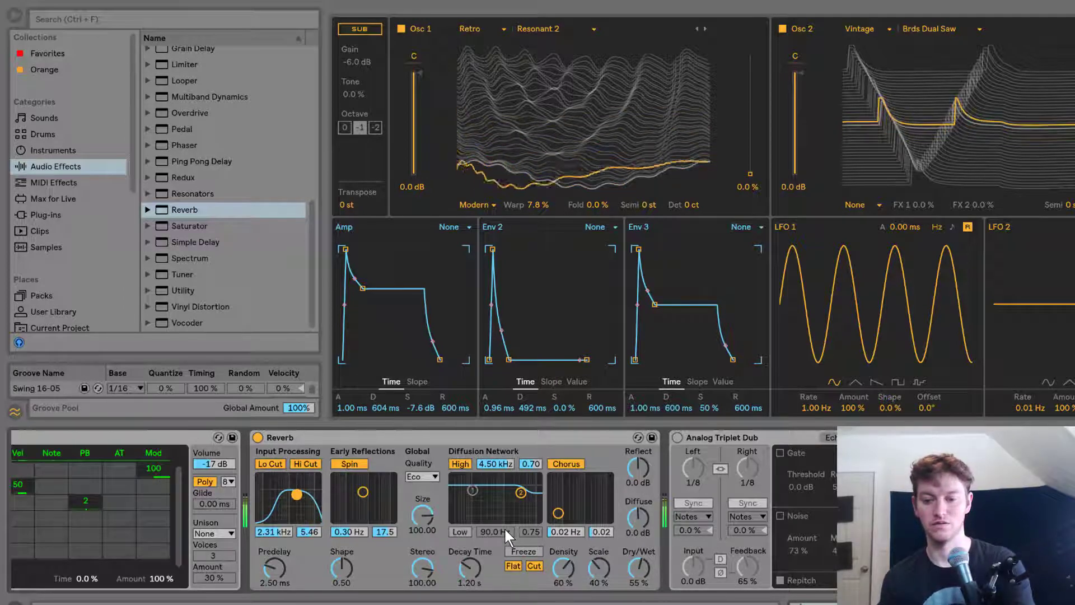
pyautogui.click(425, 479)
pyautogui.click(425, 497)
# - Enable the Analog Triplet Dub echo device and look through its modulation and echo views
pyautogui.click(735, 437)
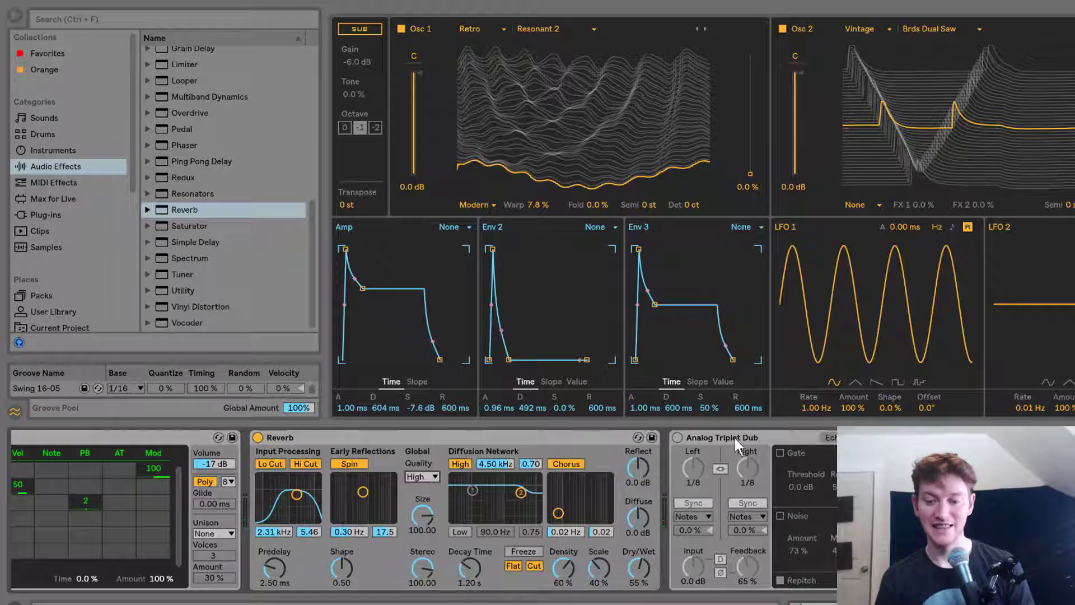
pyautogui.click(679, 438)
pyautogui.click(872, 440)
pyautogui.click(821, 439)
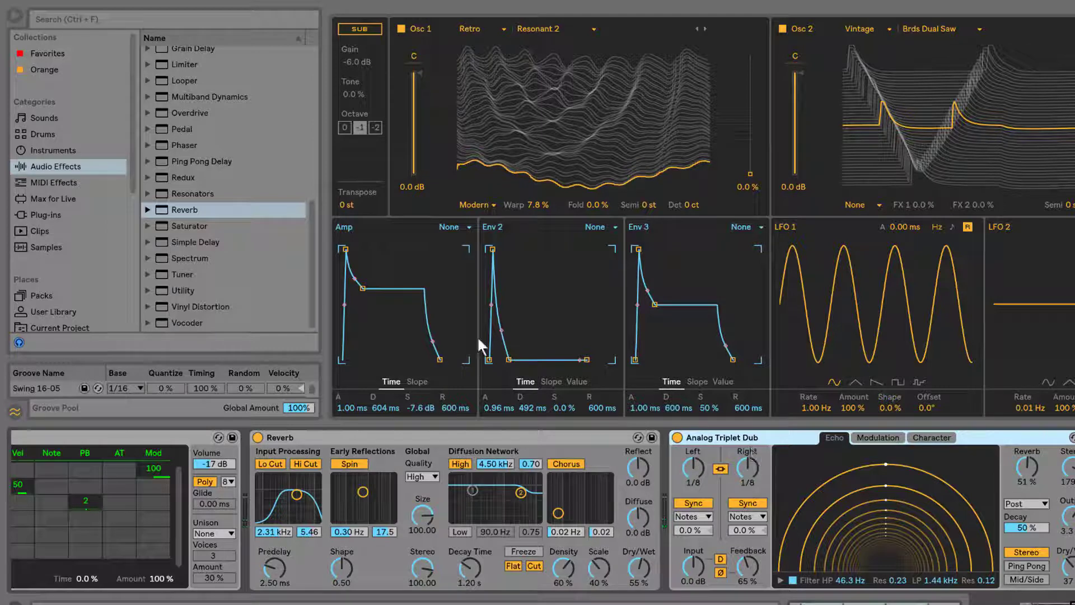
# - Search the audio effects for "analog t" and load Echo's Vintage Delay preset Analog Triplet Dub onto the existing echo device
pyautogui.scroll(3, 210, 254)
pyautogui.scroll(4, 215, 205)
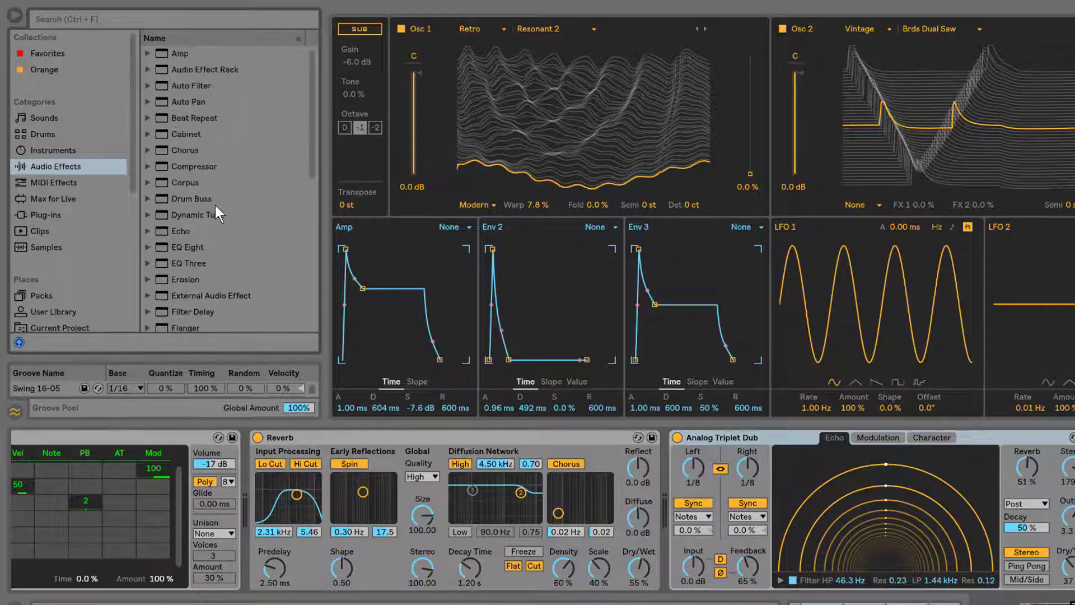
pyautogui.scroll(-4, 256, 278)
pyautogui.scroll(-3, 255, 278)
pyautogui.scroll(3, 255, 278)
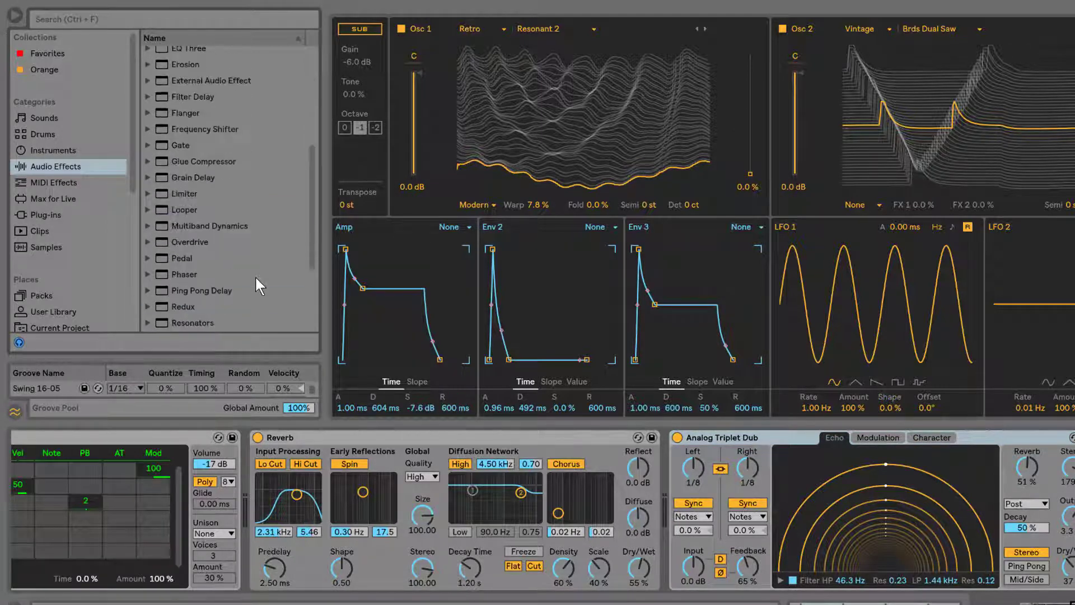
pyautogui.scroll(3, 256, 284)
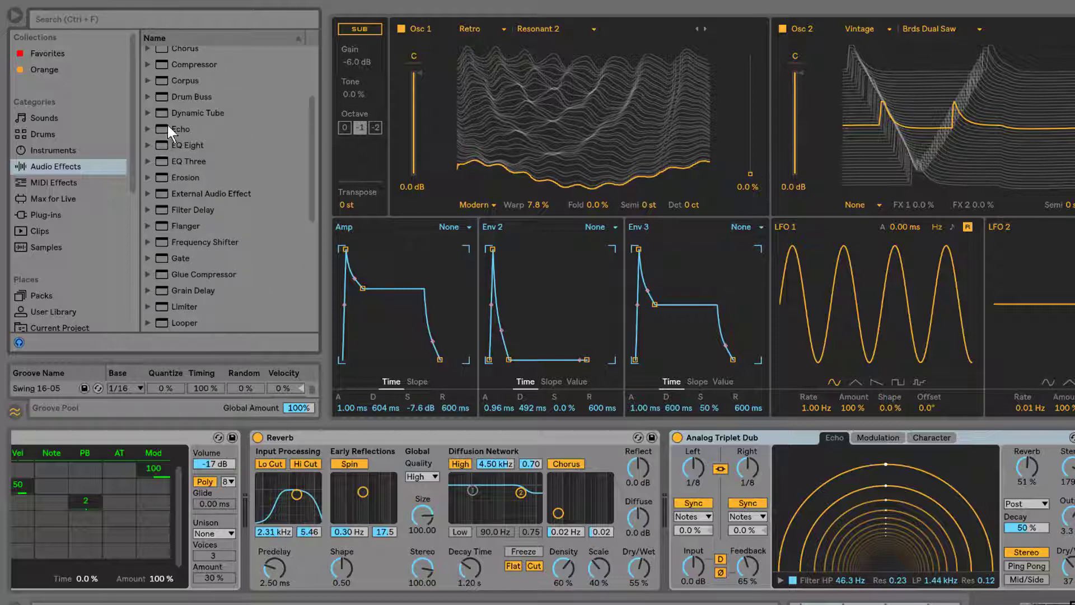
pyautogui.click(148, 129)
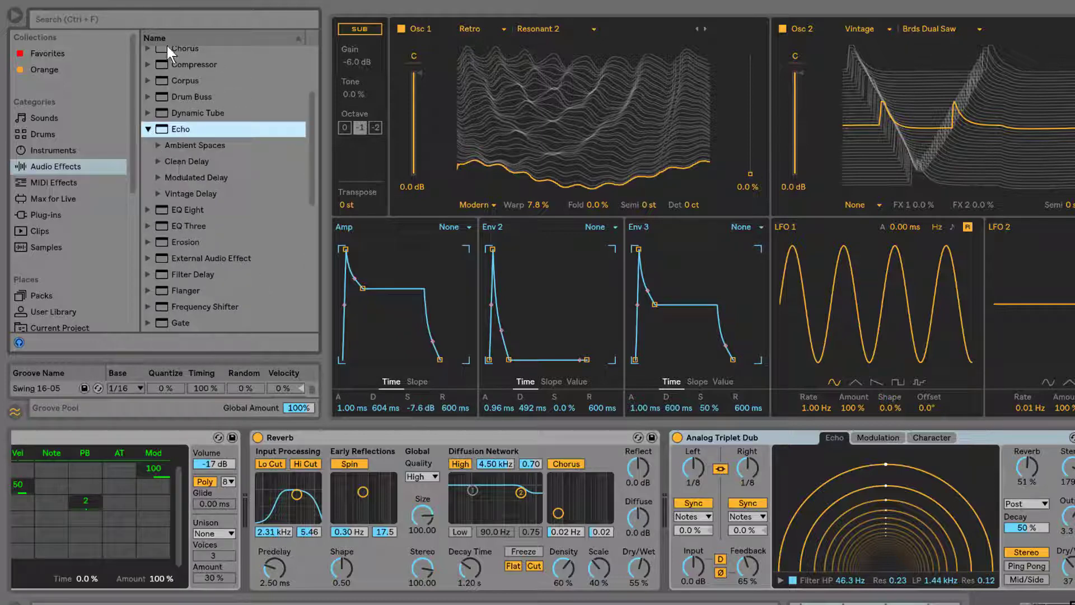
pyautogui.click(169, 14)
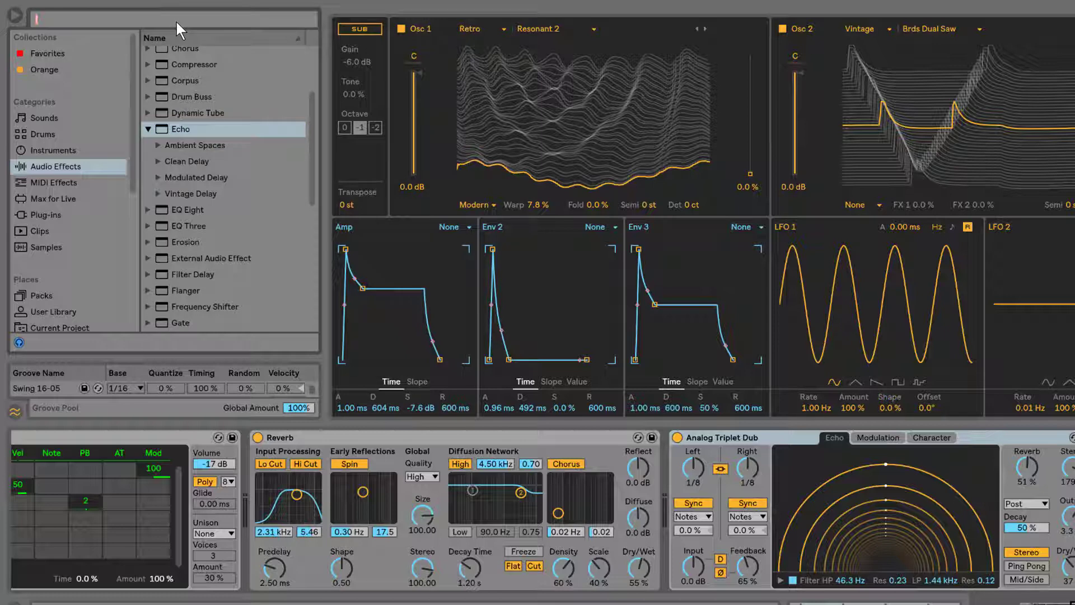
pyautogui.write('analog')
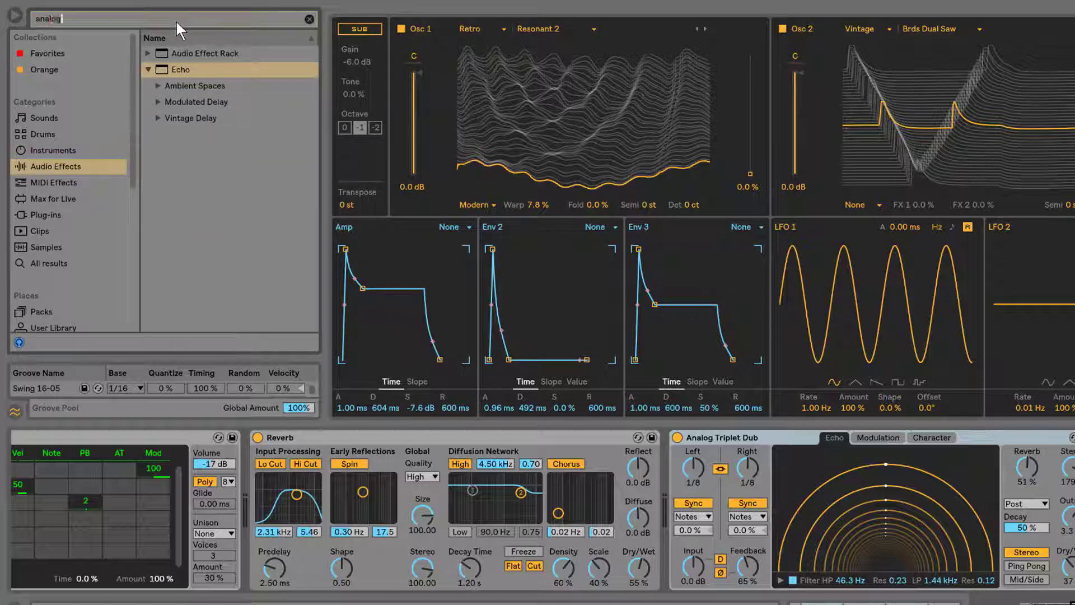
pyautogui.write(' t')
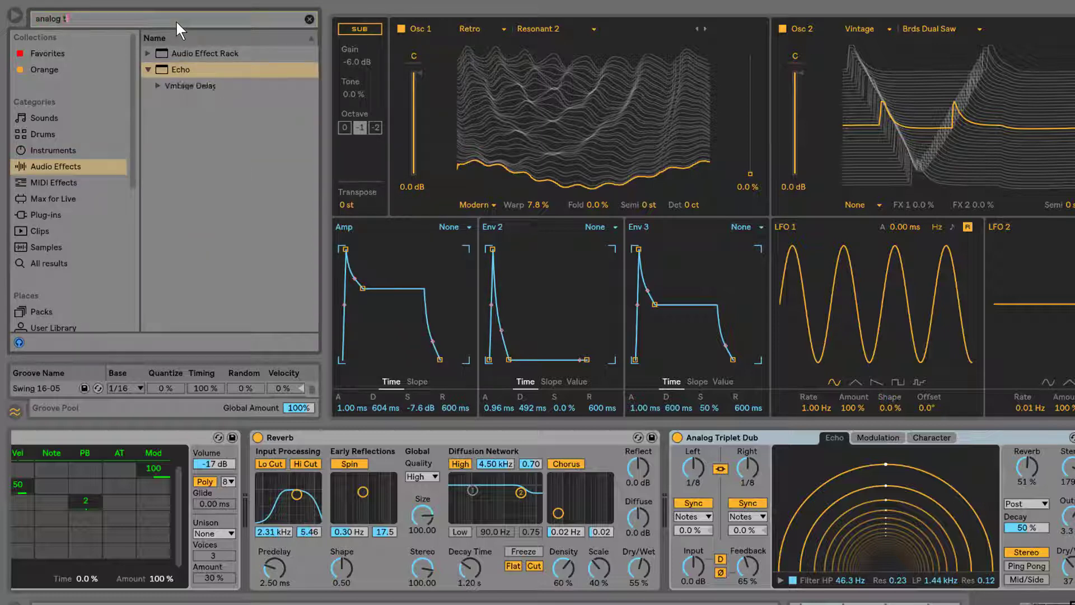
pyautogui.click(157, 86)
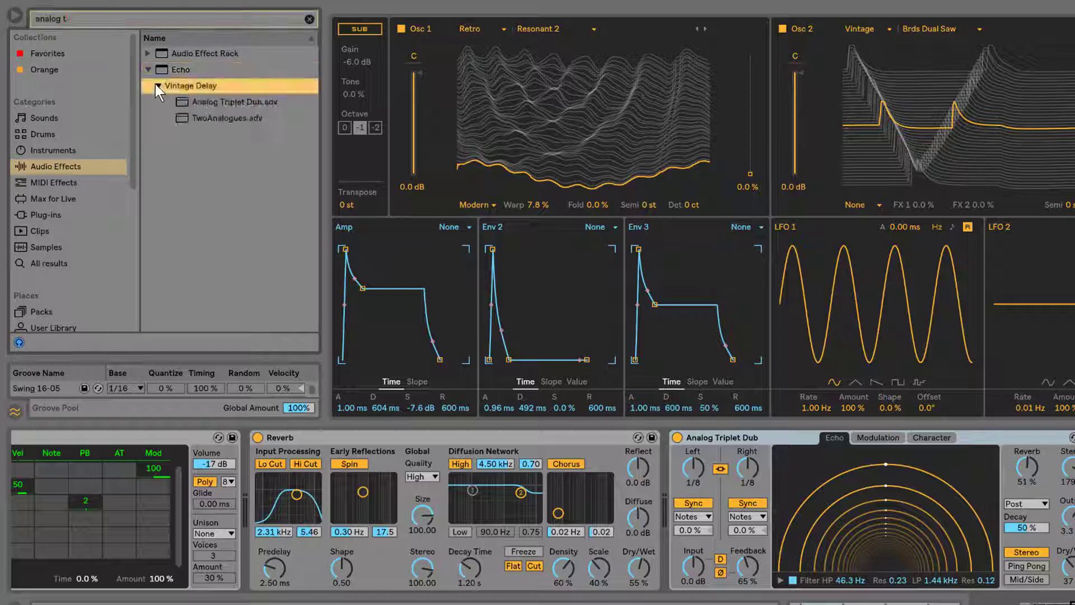
pyautogui.click(248, 103)
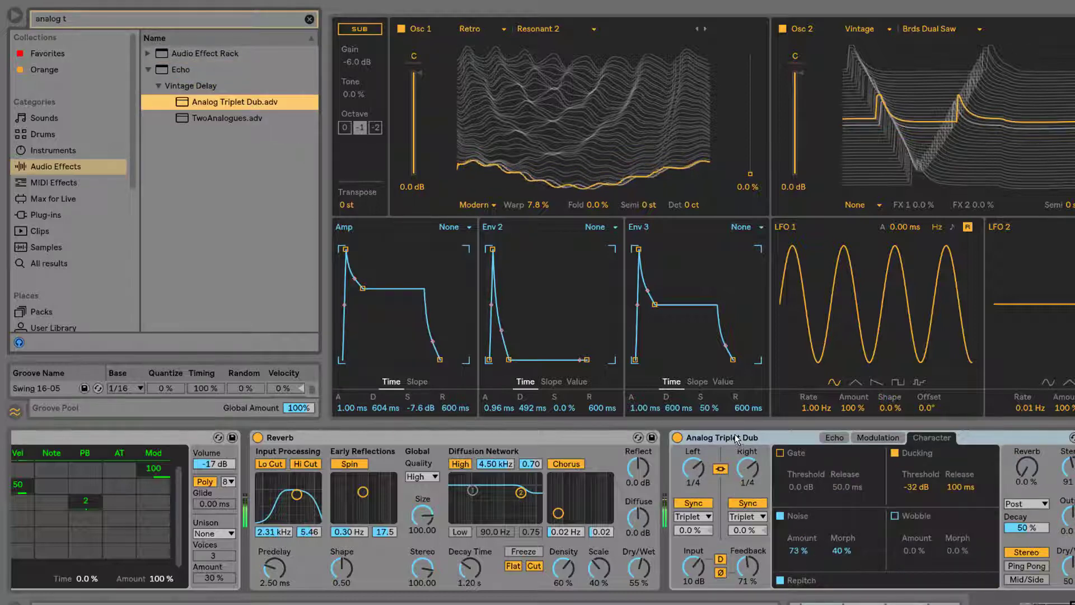
# - Switch the echo's linked left and right delay times from triplets to Notes and set both to 1/8
pyautogui.click(703, 516)
pyautogui.click(700, 524)
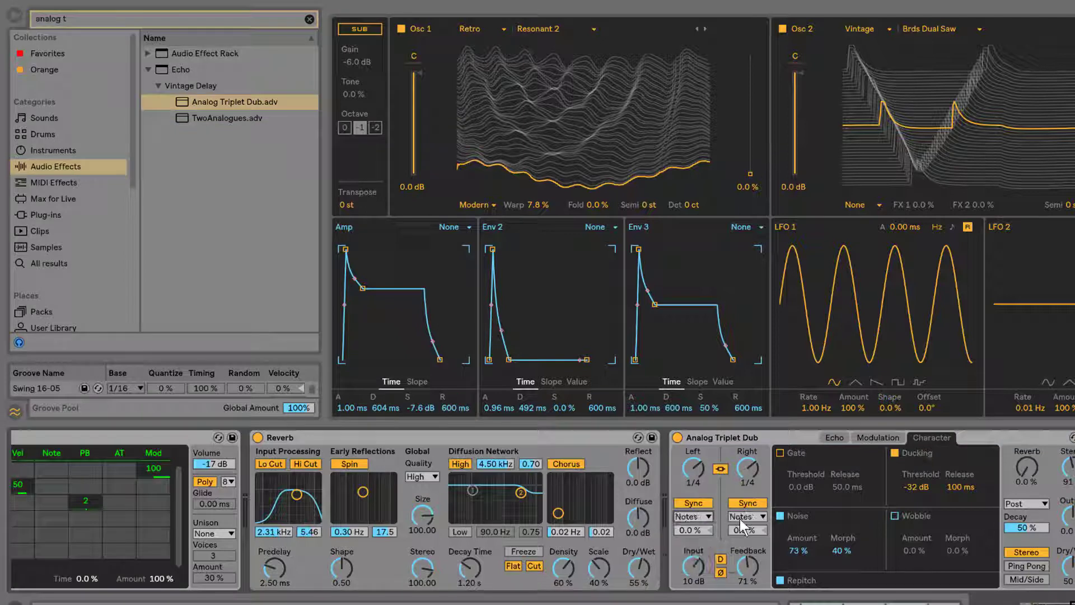
pyautogui.moveTo(693, 462); pyautogui.dragTo(693, 473)
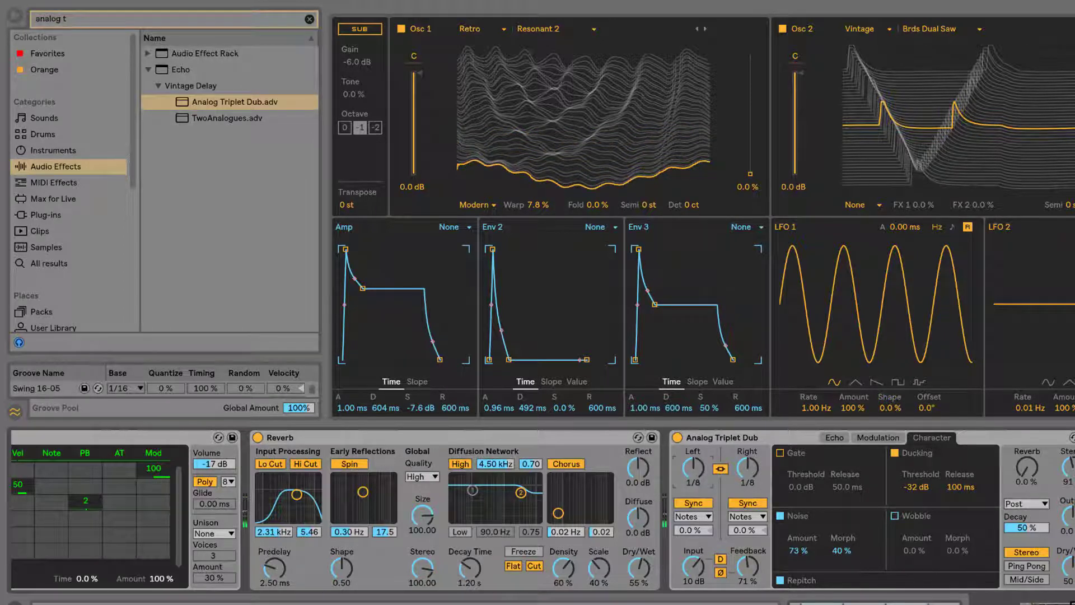
# - Collapse Wavetable's expanded view and raise filter 1's frequency to about 63.5 Hz
pyautogui.hscroll(-5, 541, 509)
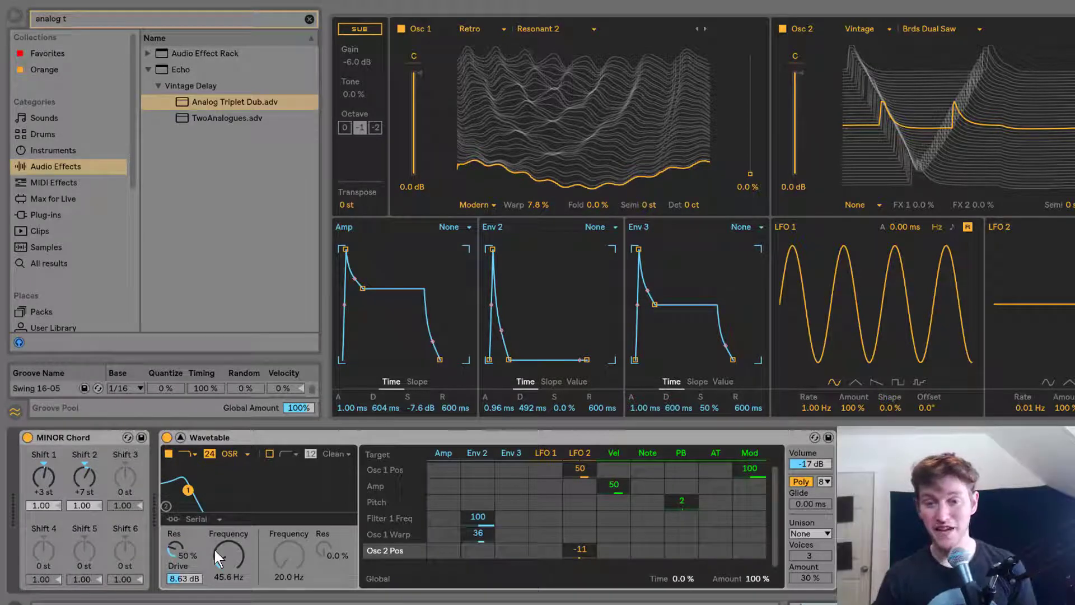
pyautogui.click(181, 436)
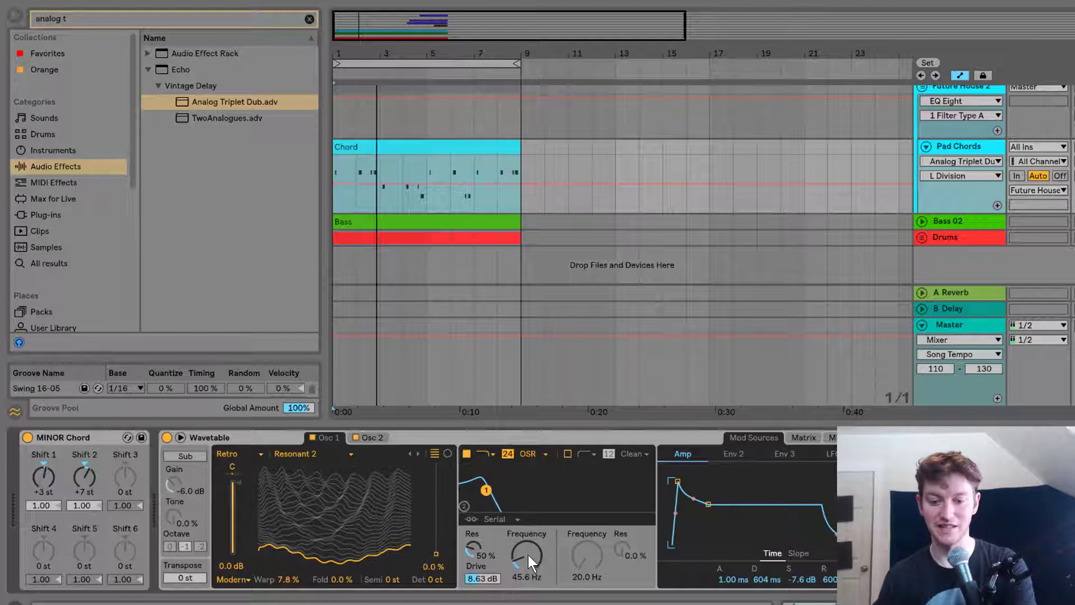
pyautogui.moveTo(513, 553); pyautogui.dragTo(513, 526)
pyautogui.moveTo(515, 575)
pyautogui.mouseDown()
pyautogui.moveTo(516, 555)
pyautogui.moveTo(526, 591)
pyautogui.mouseUp()
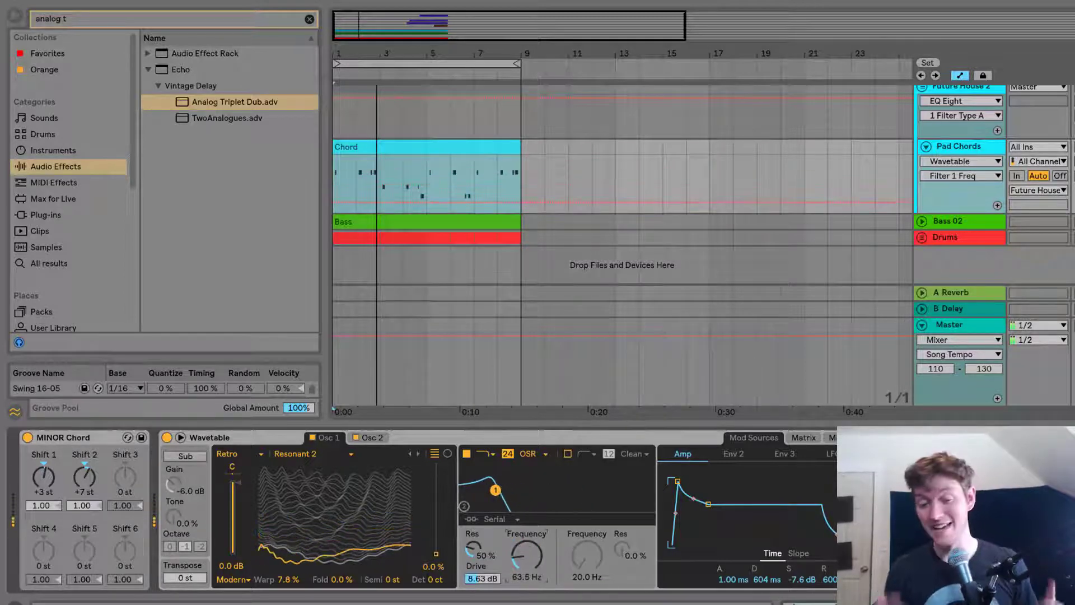